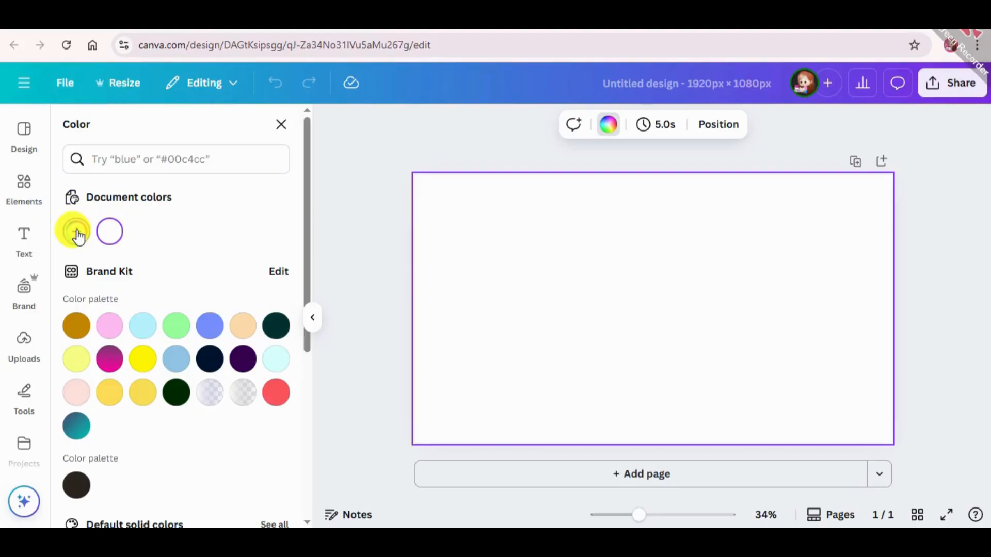
Step: Set the page background to a custom solid light yellow
{"action": "left_click", "coordinate": [171, 400]}
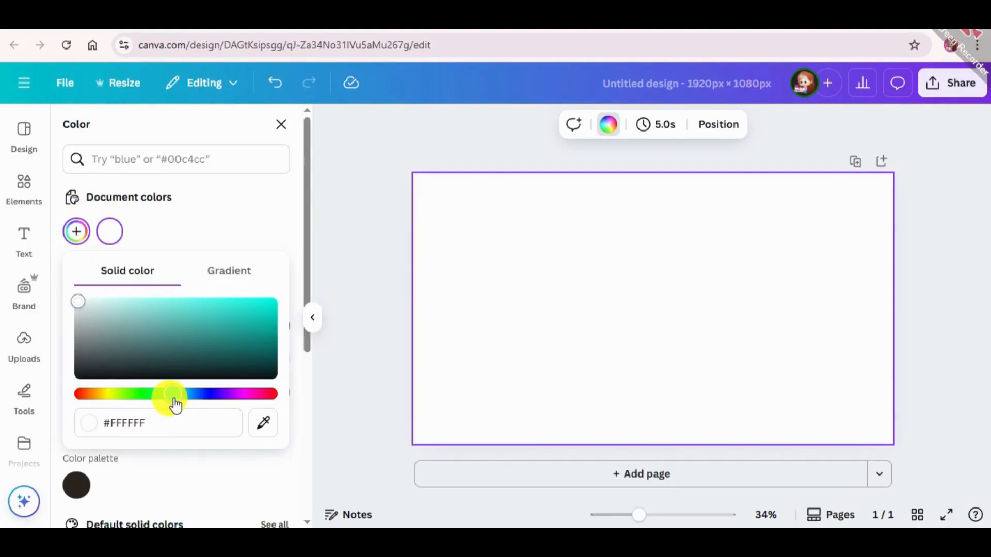
{"action": "left_click_drag", "start_coordinate": [156, 394], "coordinate": [107, 395]}
{"action": "left_click", "coordinate": [110, 376]}
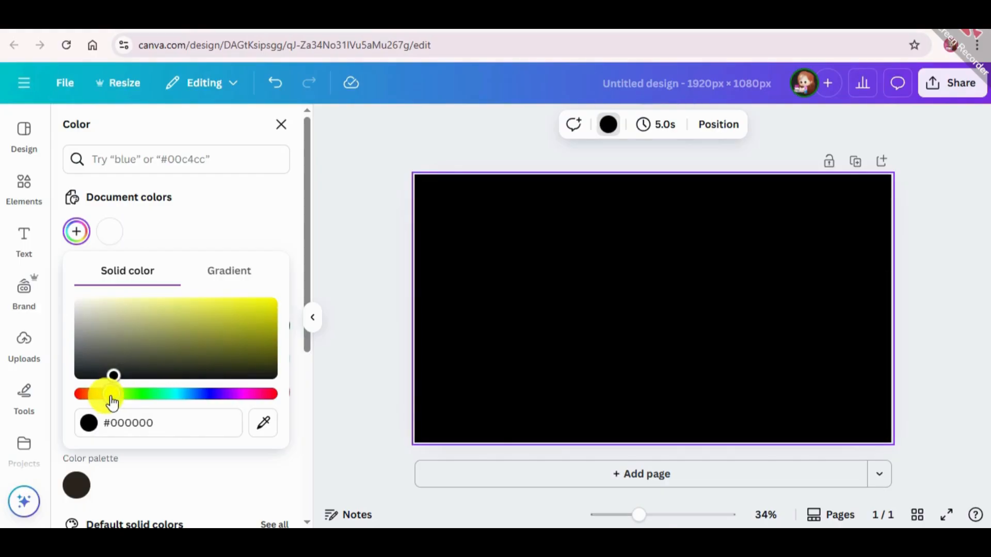
{"action": "left_click", "coordinate": [252, 301]}
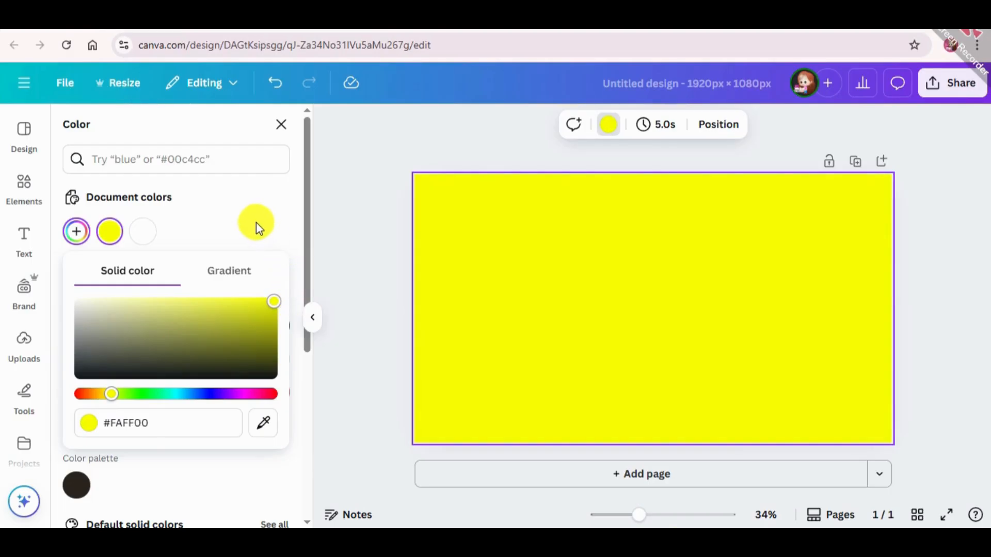
{"action": "left_click_drag", "start_coordinate": [241, 303], "coordinate": [233, 289]}
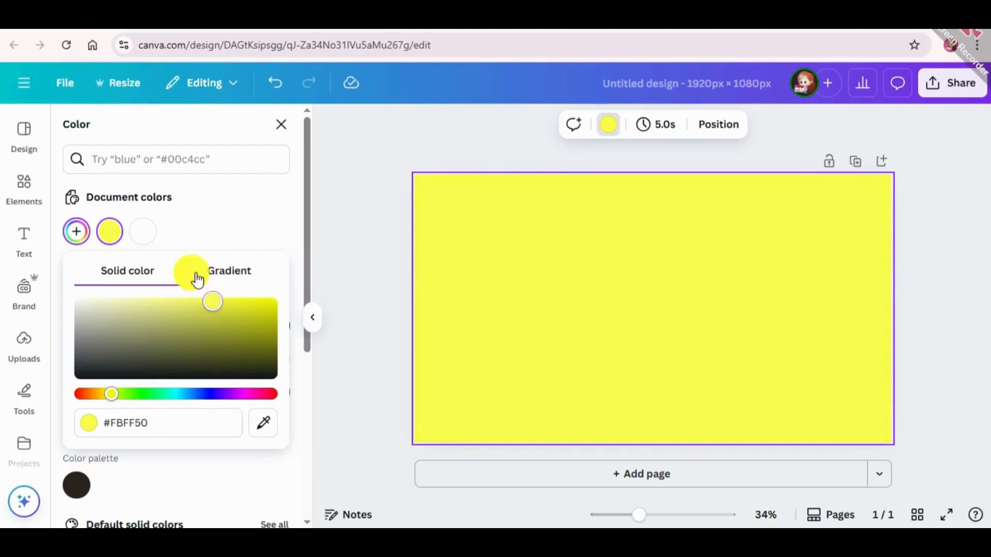
{"action": "left_click_drag", "start_coordinate": [185, 269], "coordinate": [202, 268]}
{"action": "left_click", "coordinate": [272, 216]}
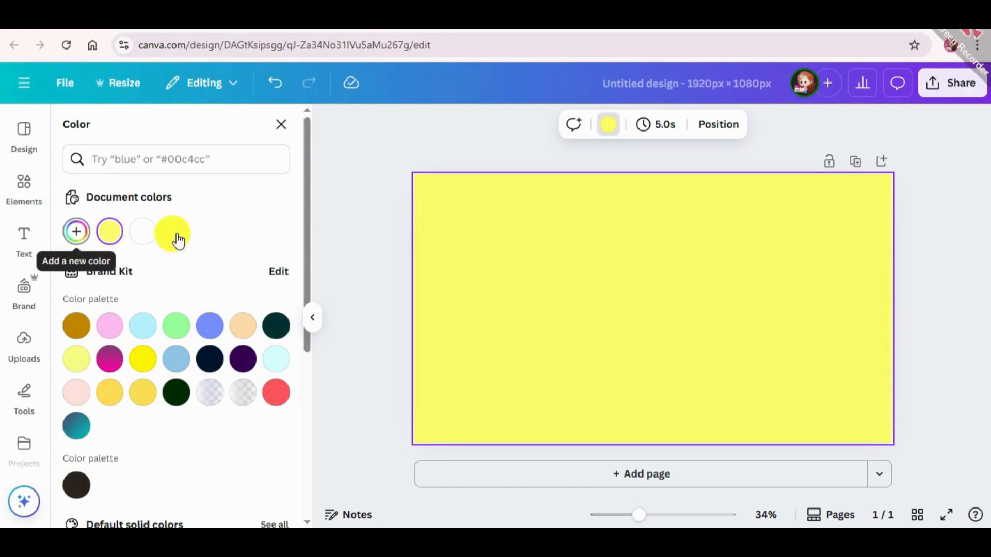
{"action": "left_click", "coordinate": [373, 287]}
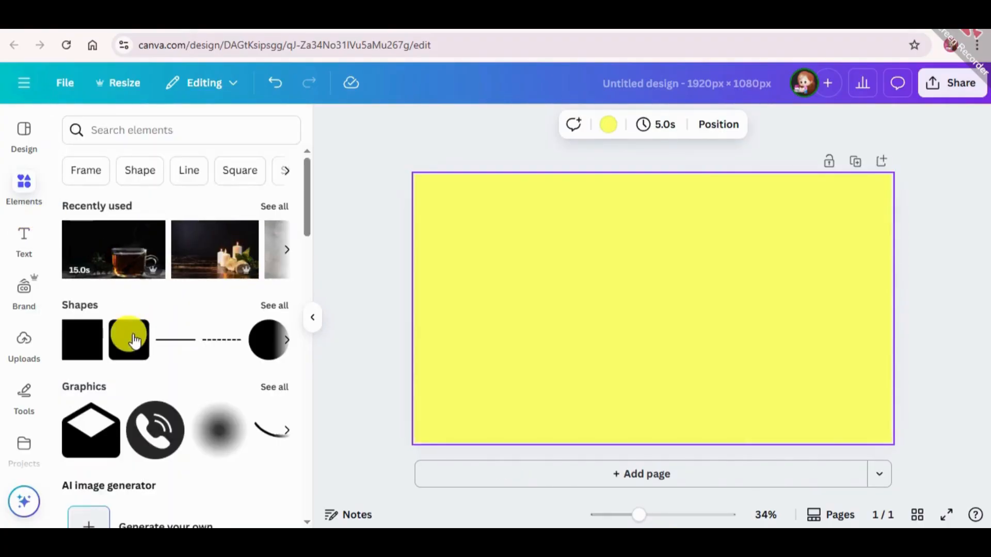
Step: Add a square shape and fill it with a custom bright turquoise-green solid colour
{"action": "left_click", "coordinate": [86, 355]}
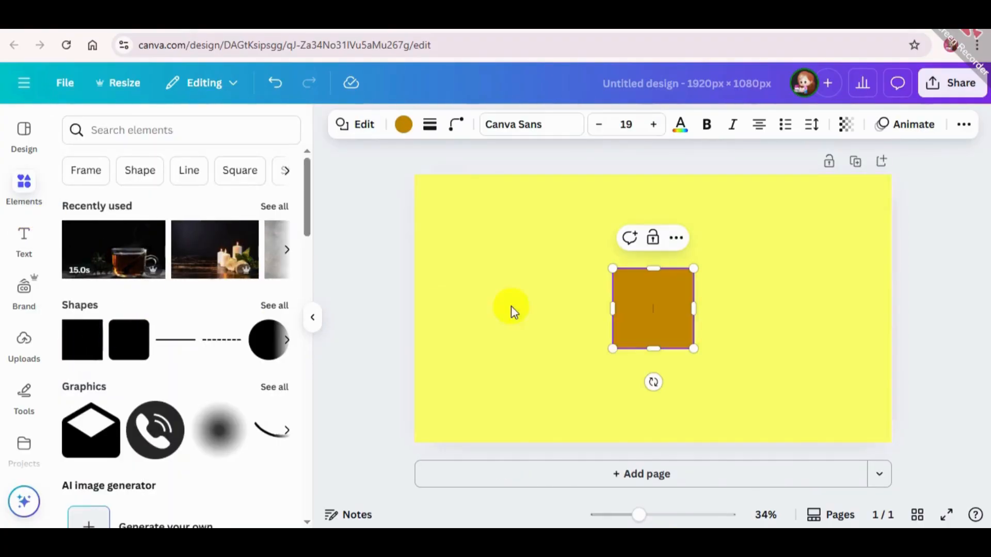
{"action": "left_click", "coordinate": [401, 124]}
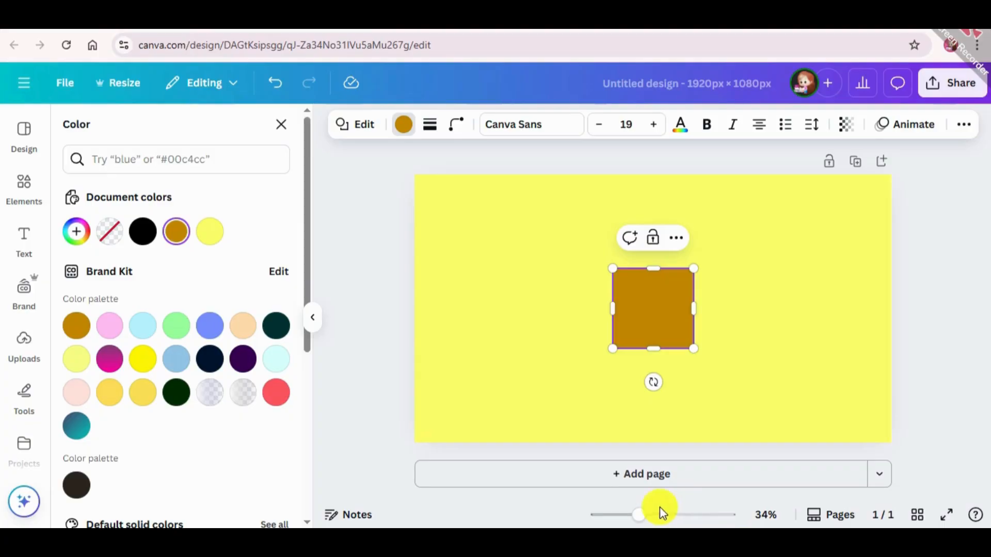
{"action": "left_click", "coordinate": [76, 231]}
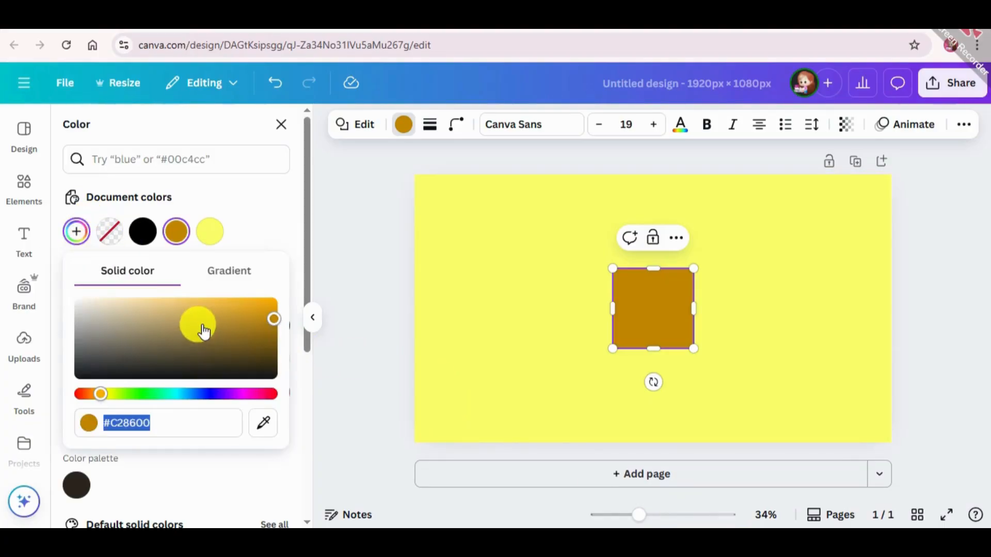
{"action": "left_click_drag", "start_coordinate": [209, 399], "coordinate": [292, 408]}
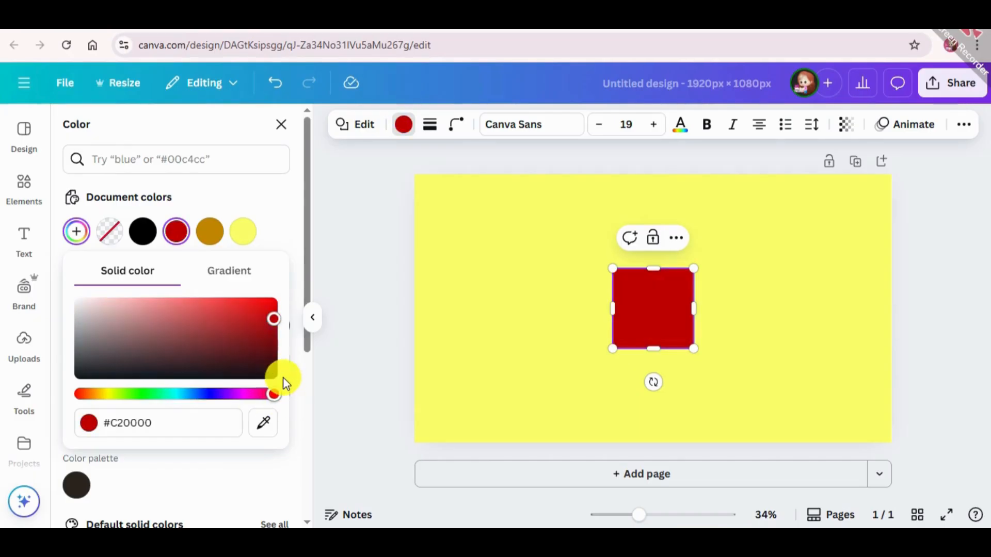
{"action": "left_click", "coordinate": [242, 395]}
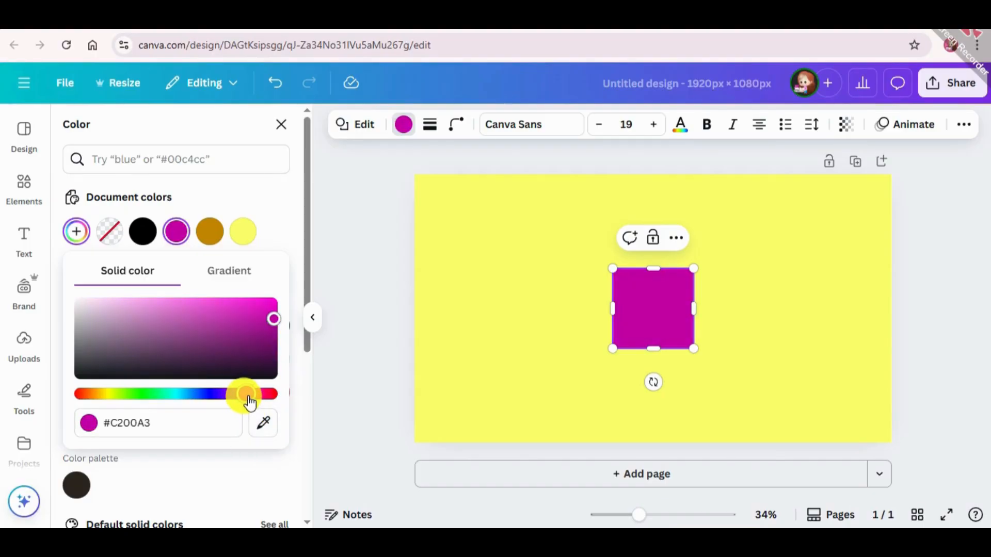
{"action": "left_click", "coordinate": [169, 395]}
{"action": "left_click_drag", "start_coordinate": [177, 397], "coordinate": [175, 397]}
{"action": "left_click_drag", "start_coordinate": [198, 321], "coordinate": [283, 286]}
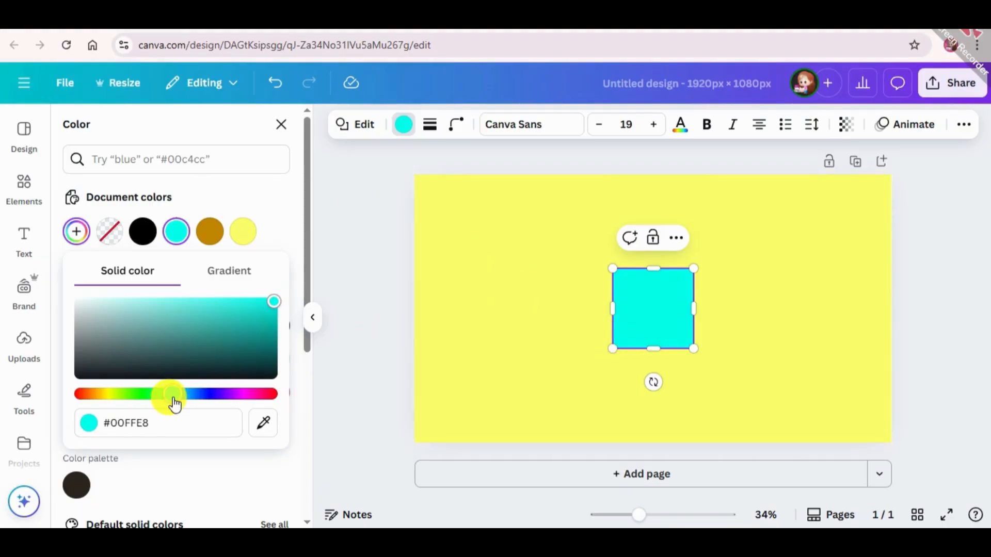
{"action": "left_click_drag", "start_coordinate": [167, 398], "coordinate": [172, 396]}
{"action": "left_click", "coordinate": [381, 221]}
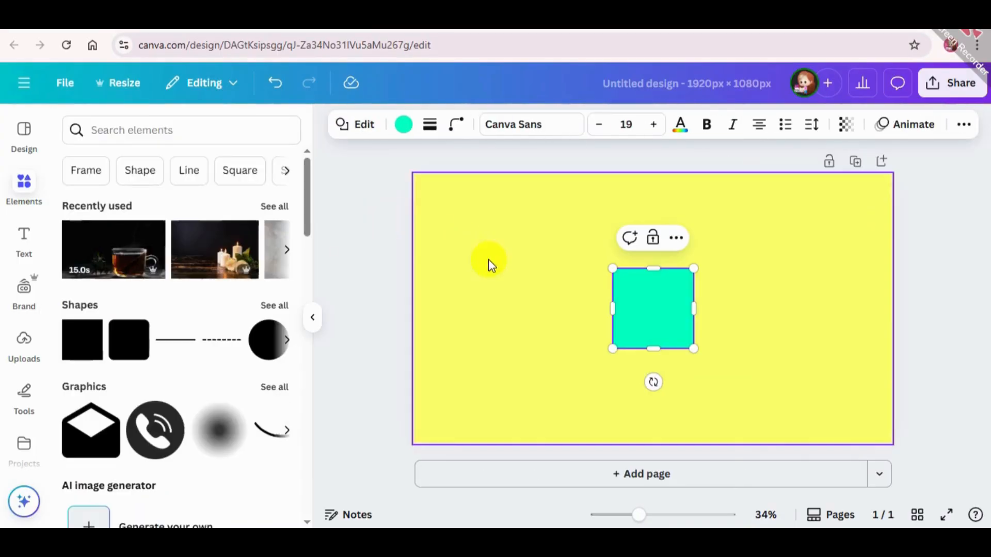
Step: Move and enlarge the turquoise square so it covers exactly the right half of the page
{"action": "left_click_drag", "start_coordinate": [642, 283], "coordinate": [683, 197]}
{"action": "left_click_drag", "start_coordinate": [733, 259], "coordinate": [887, 440]}
{"action": "left_click", "coordinate": [923, 376]}
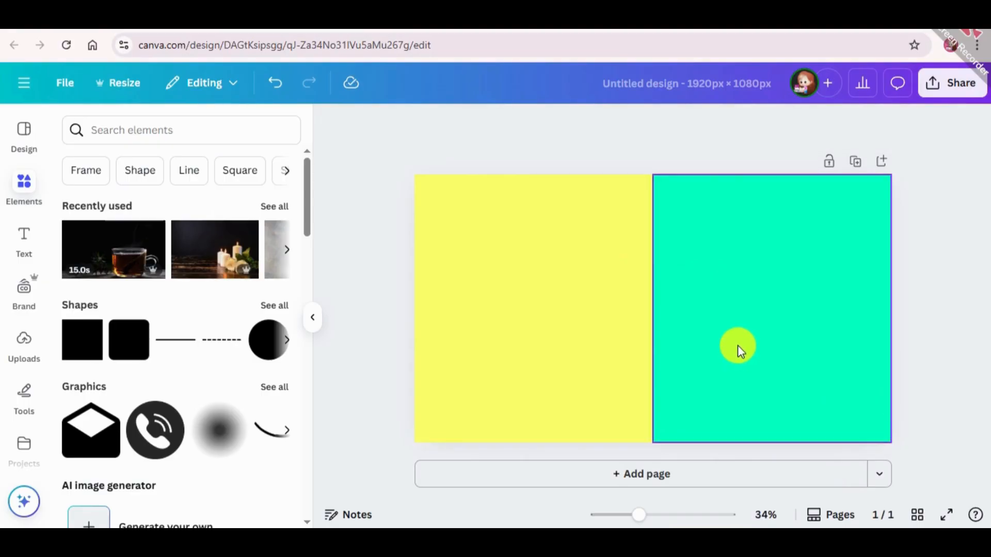
Step: Add a heading containing the letter L and enlarge it to font size 428
{"action": "left_click", "coordinate": [18, 239]}
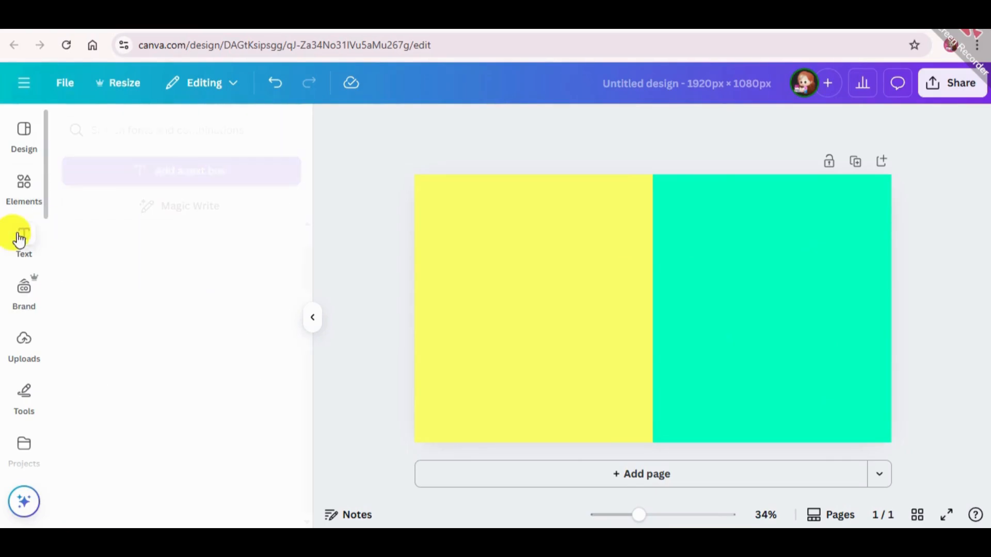
{"action": "left_click", "coordinate": [135, 355]}
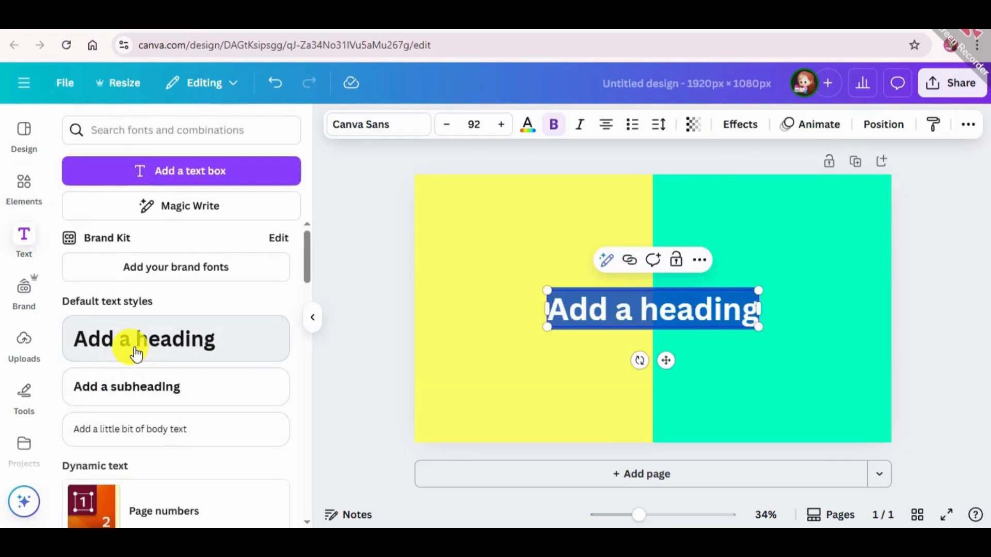
{"action": "key", "text": "BackSpace"}
{"action": "type", "text": "L"}
{"action": "left_click_drag", "start_coordinate": [643, 291], "coordinate": [518, 207]}
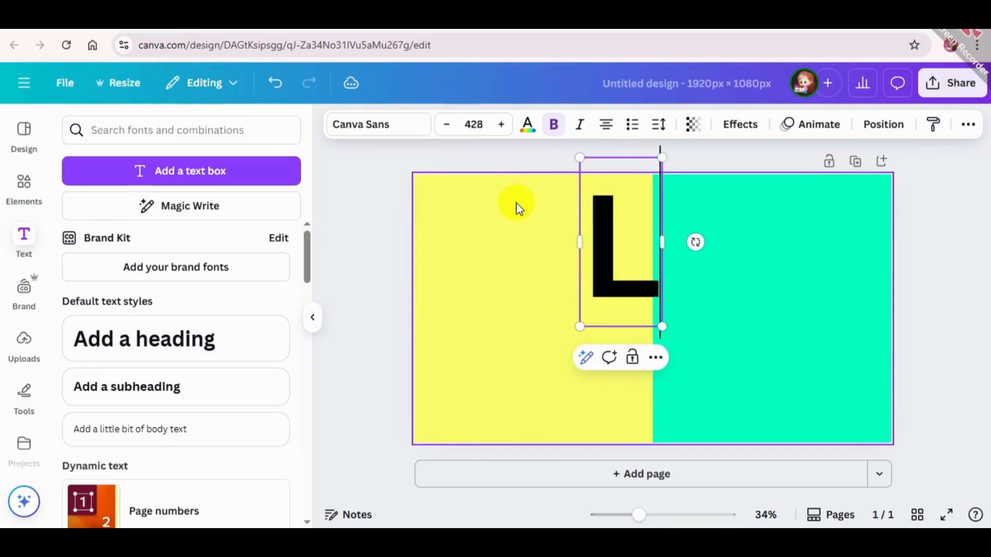
{"action": "left_click", "coordinate": [387, 266]}
Step: Change the font of the letter L to League Spartan
{"action": "left_click", "coordinate": [597, 246]}
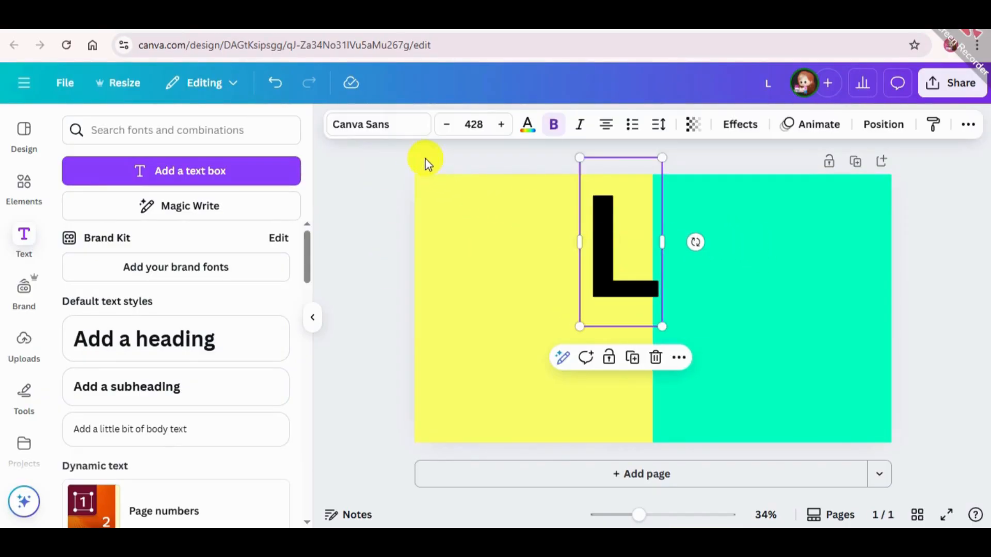
{"action": "left_click", "coordinate": [396, 135]}
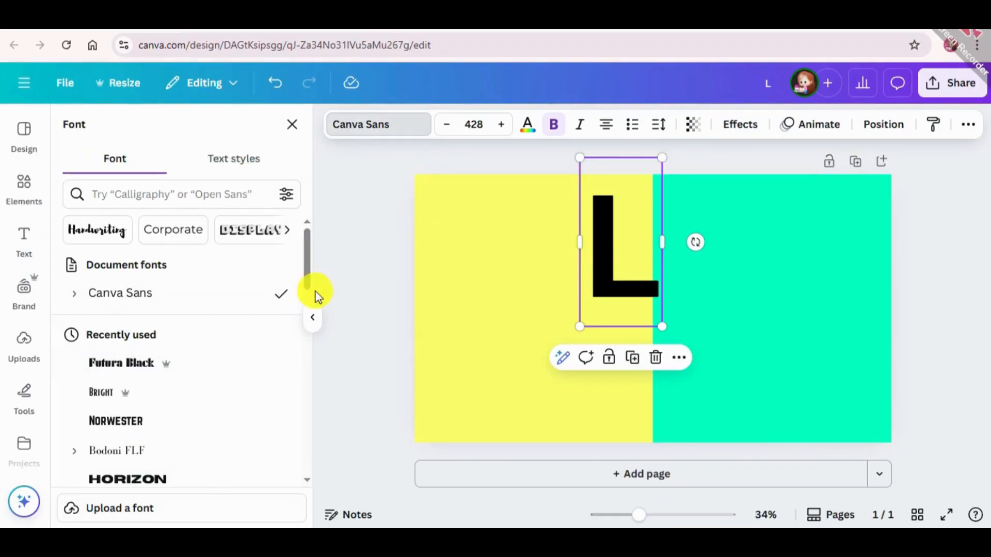
{"action": "left_click_drag", "start_coordinate": [304, 246], "coordinate": [306, 365]}
{"action": "left_click", "coordinate": [227, 277]}
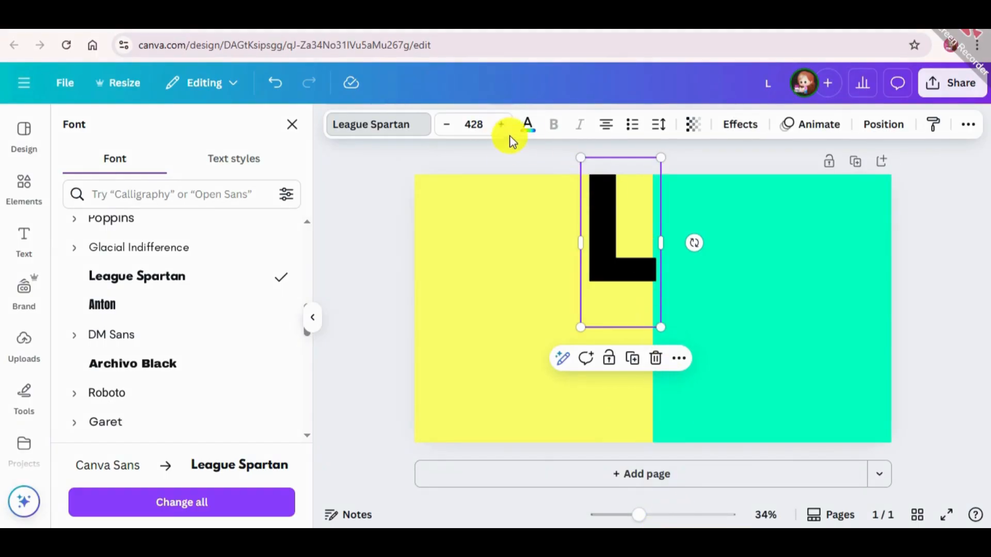
Step: Colour the letter L white and move it onto the yellow half of the page
{"action": "left_click", "coordinate": [536, 127]}
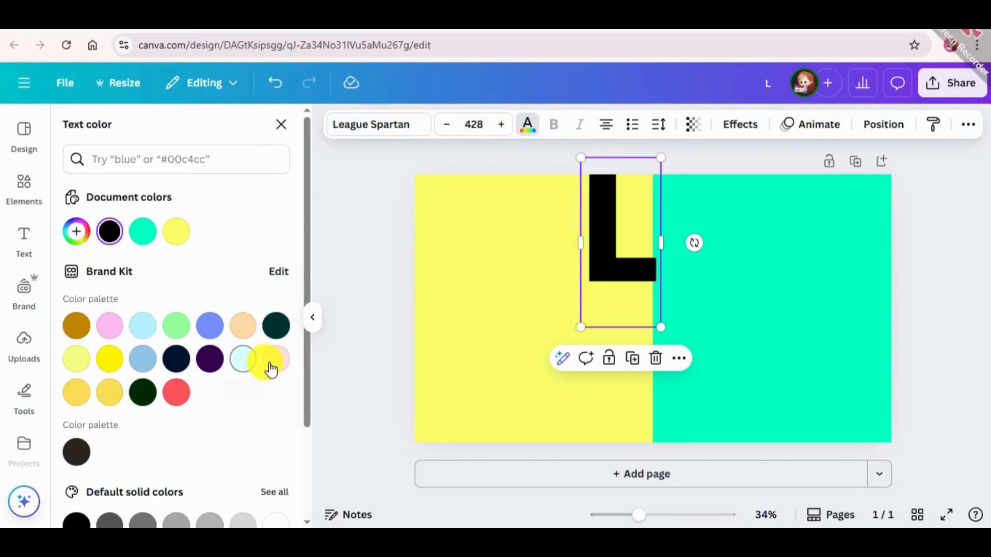
{"action": "left_click_drag", "start_coordinate": [304, 287], "coordinate": [323, 413]}
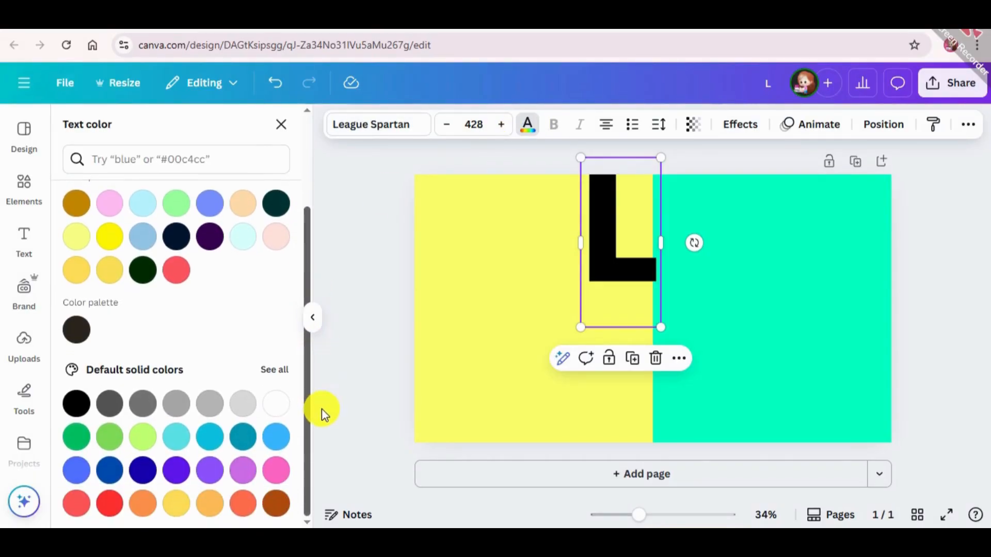
{"action": "left_click", "coordinate": [274, 403]}
{"action": "left_click_drag", "start_coordinate": [614, 265], "coordinate": [546, 314]}
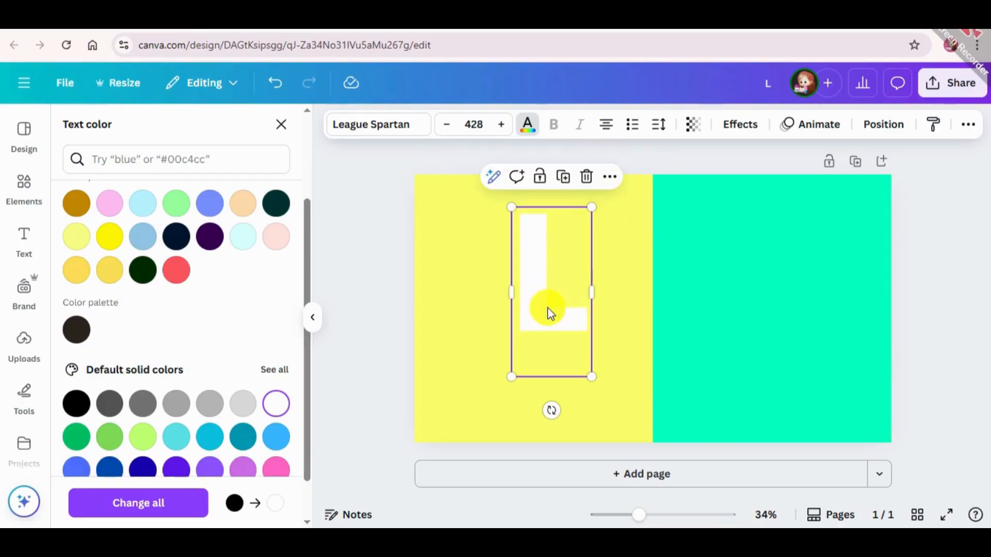
Step: Apply the Lift effect to the letter L and raise its intensity to the maximum
{"action": "left_click", "coordinate": [737, 135]}
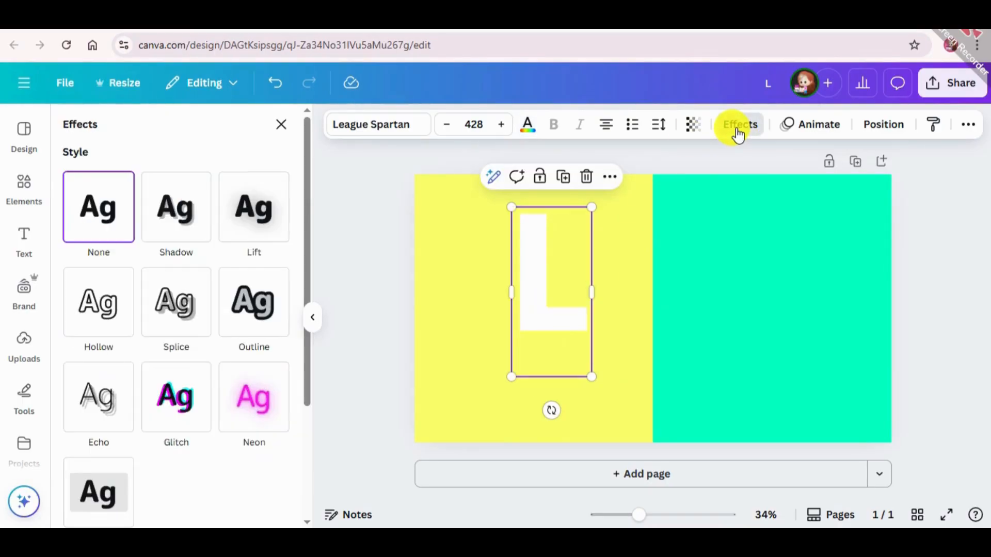
{"action": "left_click", "coordinate": [262, 227]}
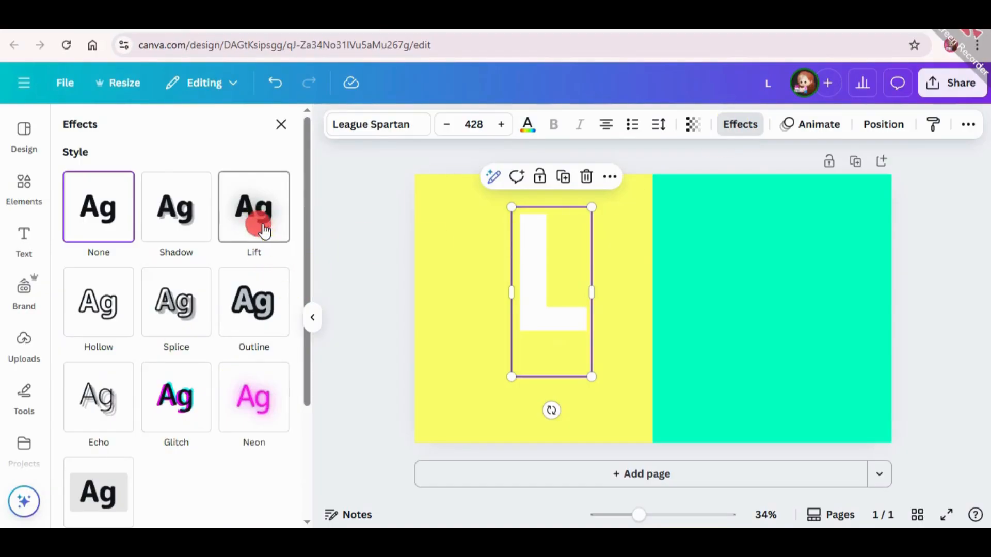
{"action": "left_click_drag", "start_coordinate": [143, 316], "coordinate": [295, 330]}
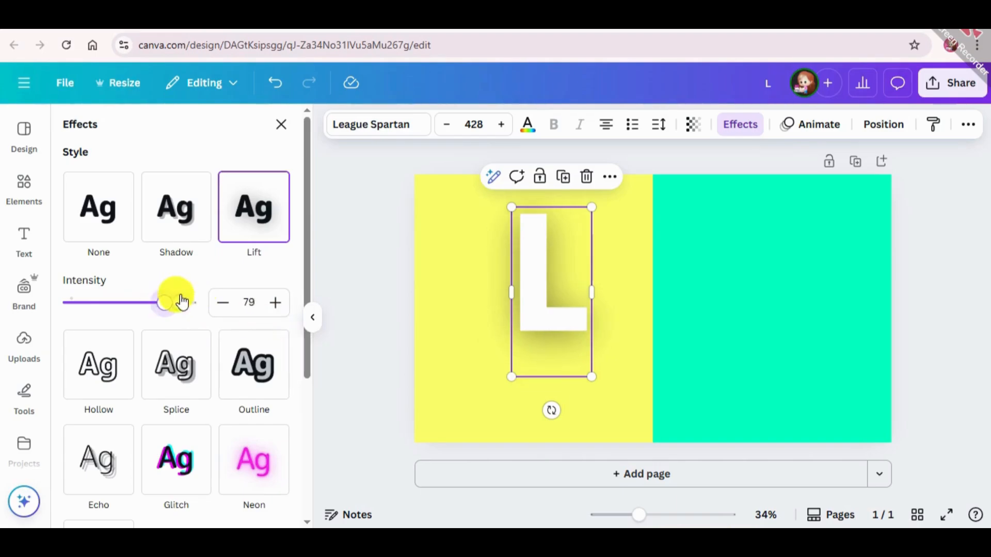
{"action": "left_click_drag", "start_coordinate": [182, 301], "coordinate": [196, 302]}
{"action": "left_click", "coordinate": [366, 330]}
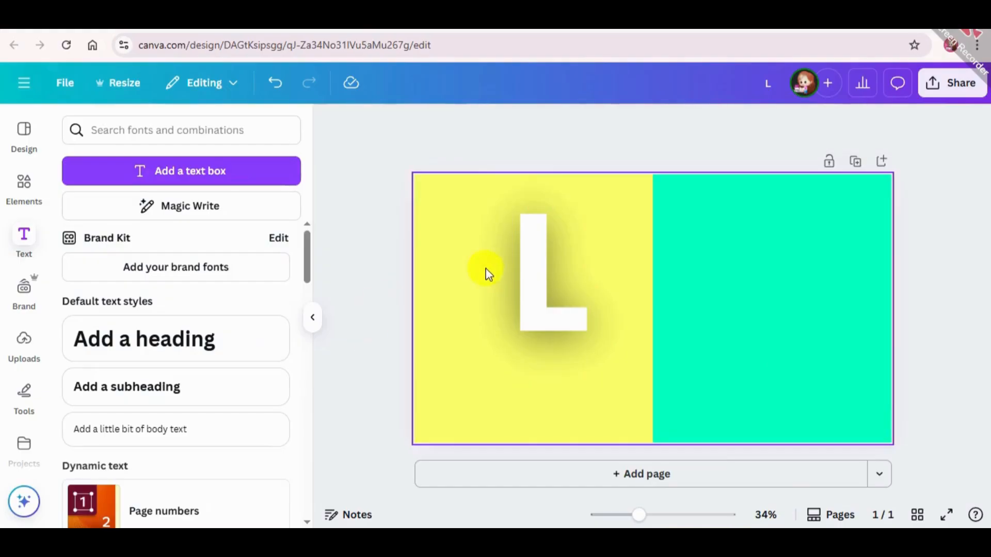
Step: Shrink the letter L to font size 376 and tilt it counter-clockwise
{"action": "left_click", "coordinate": [558, 323]}
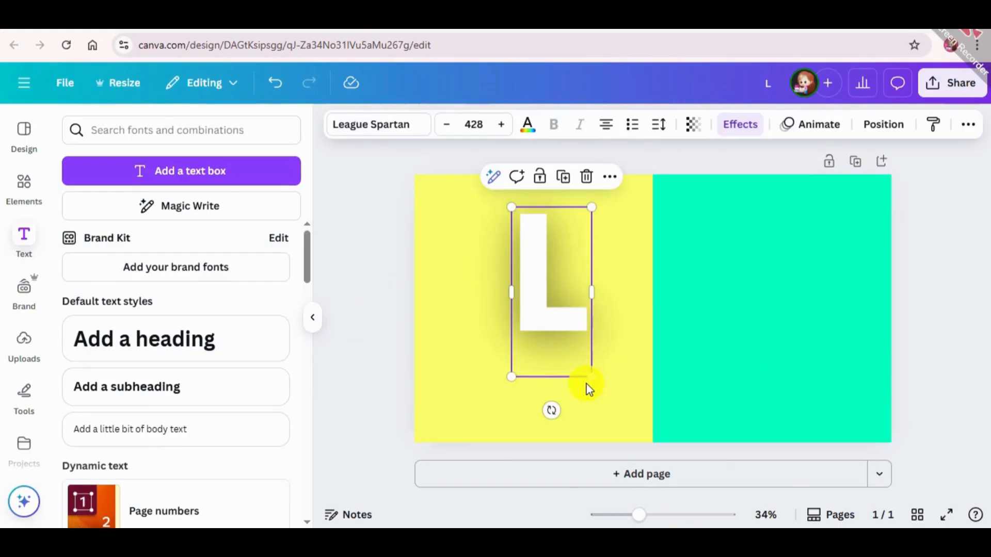
{"action": "left_click_drag", "start_coordinate": [591, 377], "coordinate": [582, 356]}
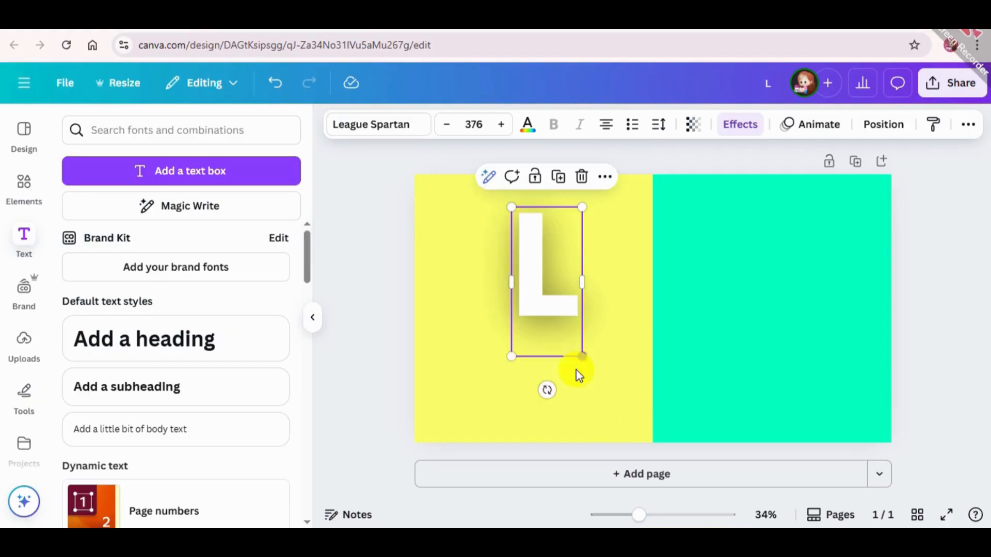
{"action": "left_click_drag", "start_coordinate": [547, 390], "coordinate": [571, 387]}
Step: Duplicate the L, change the copy to E, and place it slightly lower beside the L with a small clockwise tilt
{"action": "left_click_drag", "start_coordinate": [555, 311], "coordinate": [603, 320]}
{"action": "left_click", "coordinate": [525, 185]}
{"action": "double_click", "coordinate": [602, 309]}
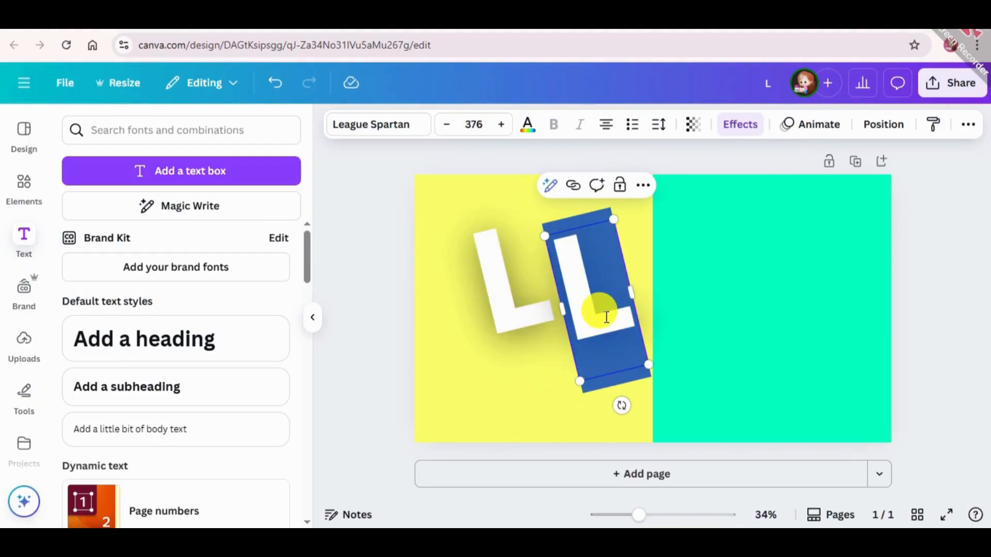
{"action": "type", "text": "E"}
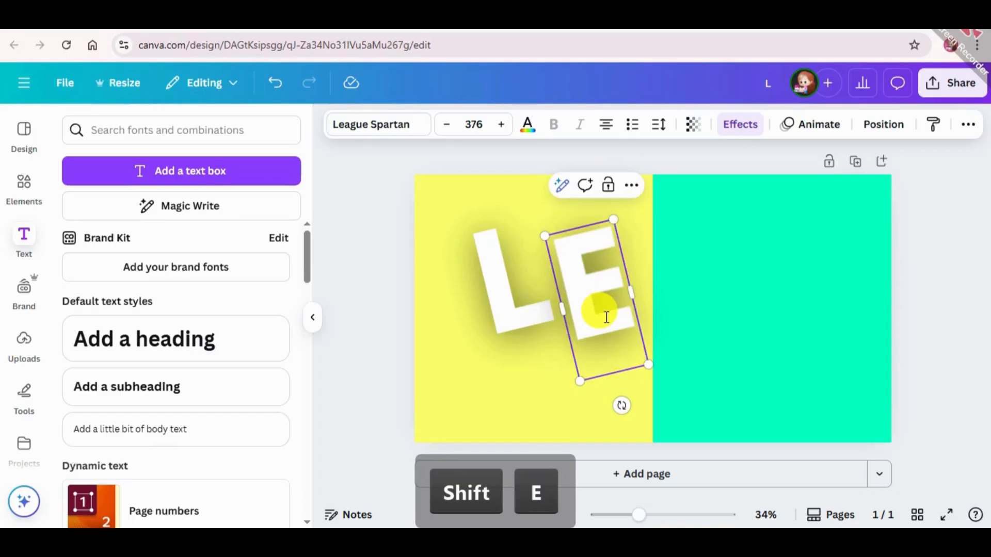
{"action": "left_click_drag", "start_coordinate": [622, 405], "coordinate": [595, 390]}
{"action": "left_click", "coordinate": [385, 288]}
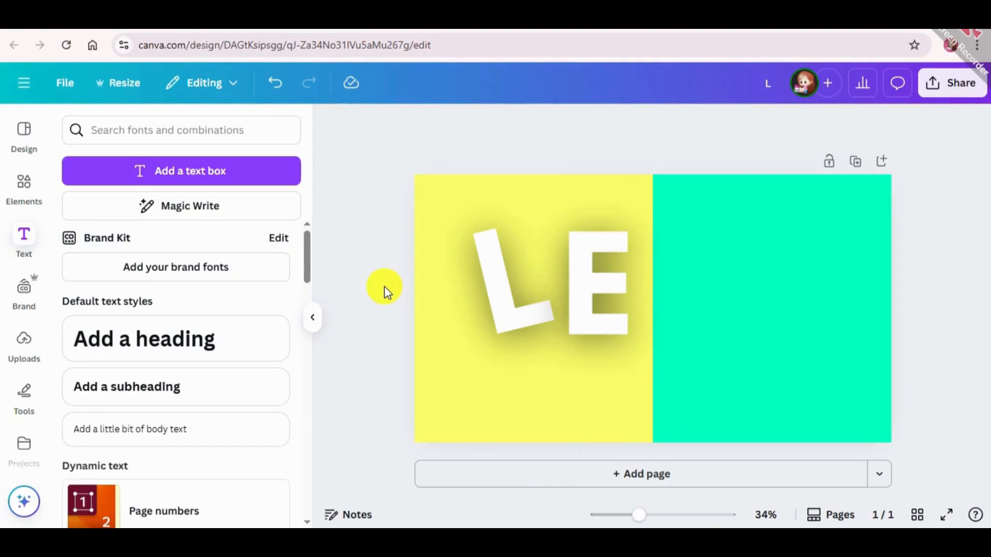
{"action": "left_click_drag", "start_coordinate": [593, 281], "coordinate": [608, 306]}
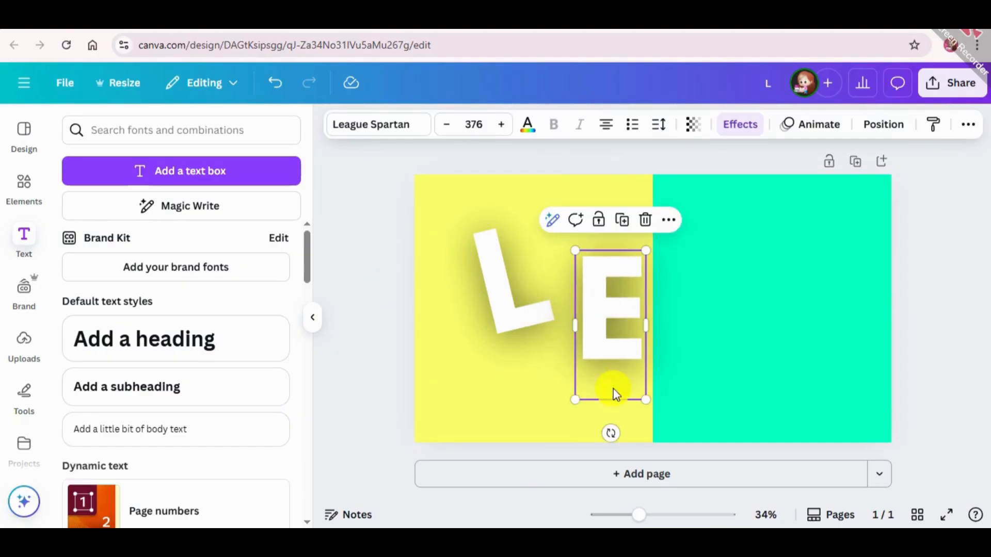
{"action": "left_click_drag", "start_coordinate": [608, 432], "coordinate": [600, 413]}
Step: Duplicate the E, change the copy to T, and place it beside the E on the turquoise half with a slight counter-clockwise tilt
{"action": "left_click_drag", "start_coordinate": [612, 330], "coordinate": [714, 275]}
{"action": "left_click", "coordinate": [605, 210]}
{"action": "double_click", "coordinate": [712, 278]}
{"action": "type", "text": "T"}
{"action": "left_click_drag", "start_coordinate": [705, 405], "coordinate": [725, 399]}
{"action": "left_click_drag", "start_coordinate": [708, 300], "coordinate": [662, 311]}
{"action": "left_click_drag", "start_coordinate": [682, 413], "coordinate": [681, 410]}
Step: Duplicate the T, tilt the copy slightly clockwise, and place it just right of the first T
{"action": "left_click_drag", "start_coordinate": [654, 284], "coordinate": [758, 305]}
{"action": "left_click", "coordinate": [679, 187]}
{"action": "left_click_drag", "start_coordinate": [758, 424], "coordinate": [738, 411]}
{"action": "left_click_drag", "start_coordinate": [745, 302], "coordinate": [768, 287]}
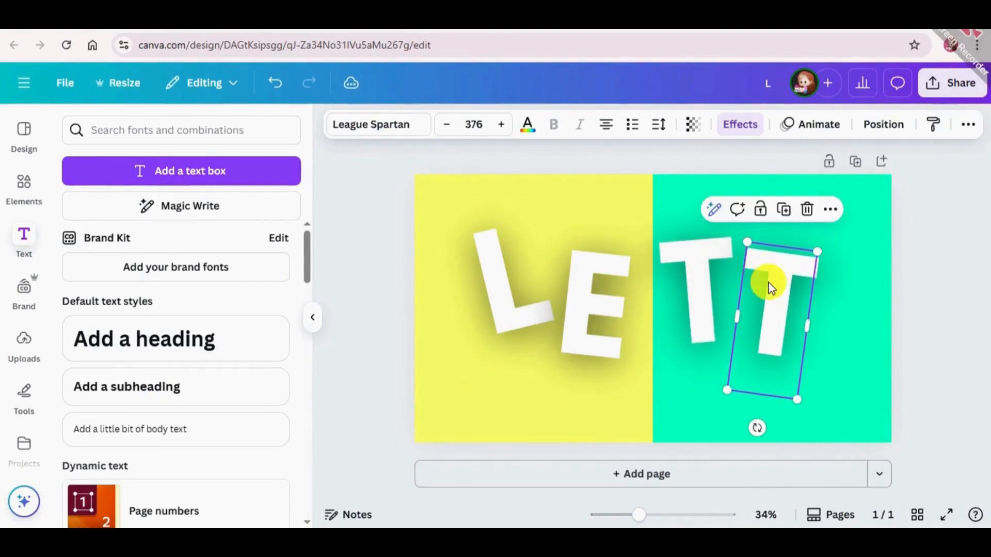
Step: Shift all four letters left together, then move the first T closer to the E
{"action": "left_click", "coordinate": [740, 192]}
{"action": "left_click", "coordinate": [748, 472]}
{"action": "left_click_drag", "start_coordinate": [923, 214], "coordinate": [465, 349]}
{"action": "left_click_drag", "start_coordinate": [603, 335], "coordinate": [567, 338]}
{"action": "left_click", "coordinate": [980, 283]}
{"action": "left_click_drag", "start_coordinate": [661, 288], "coordinate": [633, 280]}
Step: Duplicate the second T, change the copy to E, and set it upright to the right of that T
{"action": "mouse_move", "coordinate": [763, 292]}
{"action": "left_mouse_down"}
{"action": "mouse_move", "coordinate": [724, 306]}
{"action": "mouse_move", "coordinate": [763, 304]}
{"action": "left_mouse_up"}
{"action": "left_click", "coordinate": [710, 226]}
{"action": "double_click", "coordinate": [757, 306]}
{"action": "type", "text": "E"}
{"action": "left_click_drag", "start_coordinate": [747, 454], "coordinate": [765, 432]}
Step: Duplicate the second E, change the copy to R, tilt it slightly clockwise, and place it lower at the page's right edge
{"action": "left_click_drag", "start_coordinate": [781, 346], "coordinate": [832, 307]}
{"action": "left_click", "coordinate": [798, 202]}
{"action": "double_click", "coordinate": [831, 302]}
{"action": "type", "text": "R"}
{"action": "left_click_drag", "start_coordinate": [837, 429], "coordinate": [825, 413]}
{"action": "left_click_drag", "start_coordinate": [841, 302], "coordinate": [869, 327]}
{"action": "left_click", "coordinate": [954, 234]}
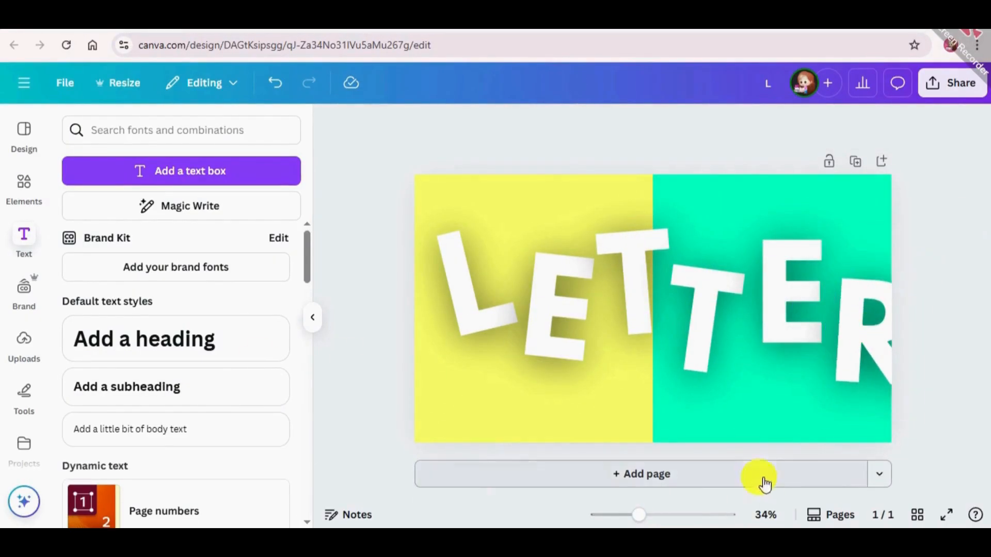
Step: Select the letters in groups and reposition the L and first E lower on the yellow half
{"action": "left_click_drag", "start_coordinate": [956, 253], "coordinate": [709, 314]}
{"action": "left_click_drag", "start_coordinate": [948, 194], "coordinate": [469, 343]}
{"action": "left_click", "coordinate": [376, 231]}
{"action": "left_click_drag", "start_coordinate": [394, 229], "coordinate": [608, 328]}
{"action": "left_click_drag", "start_coordinate": [937, 239], "coordinate": [715, 339]}
{"action": "left_click_drag", "start_coordinate": [471, 334], "coordinate": [481, 328]}
{"action": "left_click_drag", "start_coordinate": [545, 359], "coordinate": [561, 336]}
{"action": "key", "text": "Escape"}
Step: Shift the first T, second E and R left and lower the second T, keeping the R within the page
{"action": "left_click_drag", "start_coordinate": [612, 309], "coordinate": [601, 310]}
{"action": "left_click_drag", "start_coordinate": [690, 298], "coordinate": [690, 320]}
{"action": "left_click_drag", "start_coordinate": [781, 281], "coordinate": [769, 287]}
{"action": "mouse_move", "coordinate": [869, 328]}
{"action": "left_mouse_down"}
{"action": "mouse_move", "coordinate": [845, 330]}
{"action": "mouse_move", "coordinate": [862, 328]}
{"action": "left_mouse_up"}
{"action": "left_click", "coordinate": [772, 289]}
{"action": "left_click", "coordinate": [860, 342]}
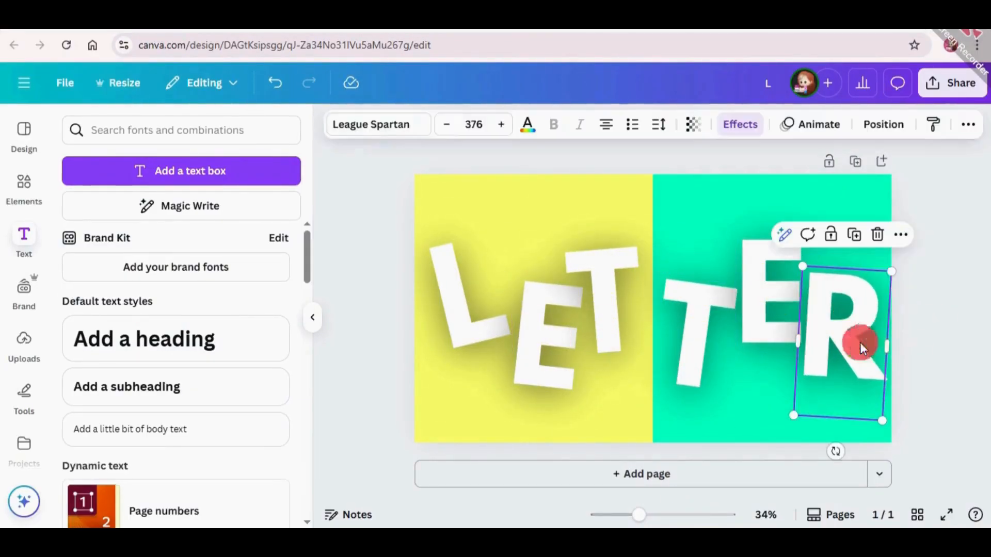
Step: Fine-tune the second T's position in small nudges just beside the yellow and turquoise border
{"action": "left_click", "coordinate": [934, 294]}
{"action": "left_click_drag", "start_coordinate": [677, 306], "coordinate": [685, 321]}
{"action": "left_click", "coordinate": [686, 321]}
{"action": "key", "text": "Right"}
{"action": "left_click", "coordinate": [915, 332]}
{"action": "left_click", "coordinate": [678, 312]}
{"action": "key", "text": "Right"}
{"action": "key", "text": "Right"}
{"action": "key", "text": "Right"}
Step: Nudge the second E slightly left, closer to the second T
{"action": "left_click", "coordinate": [774, 288]}
{"action": "key", "text": "Left"}
{"action": "key", "text": "Left"}
{"action": "key", "text": "Left"}
{"action": "left_click", "coordinate": [895, 320]}
Step: Rotate the L slightly toward upright and shift the first E a little up and left beside it
{"action": "left_click_drag", "start_coordinate": [533, 341], "coordinate": [529, 343]}
{"action": "left_click", "coordinate": [475, 316]}
{"action": "left_click_drag", "start_coordinate": [492, 403], "coordinate": [488, 403]}
{"action": "mouse_move", "coordinate": [554, 320]}
{"action": "left_mouse_down"}
{"action": "mouse_move", "coordinate": [556, 329]}
{"action": "mouse_move", "coordinate": [552, 246]}
{"action": "mouse_move", "coordinate": [550, 312]}
{"action": "left_mouse_up"}
{"action": "left_click", "coordinate": [467, 320]}
{"action": "left_click_drag", "start_coordinate": [491, 406], "coordinate": [485, 405]}
Step: Move the first T slightly right, closer to the turquoise half
{"action": "left_click", "coordinate": [548, 344]}
{"action": "left_click_drag", "start_coordinate": [609, 317], "coordinate": [617, 314]}
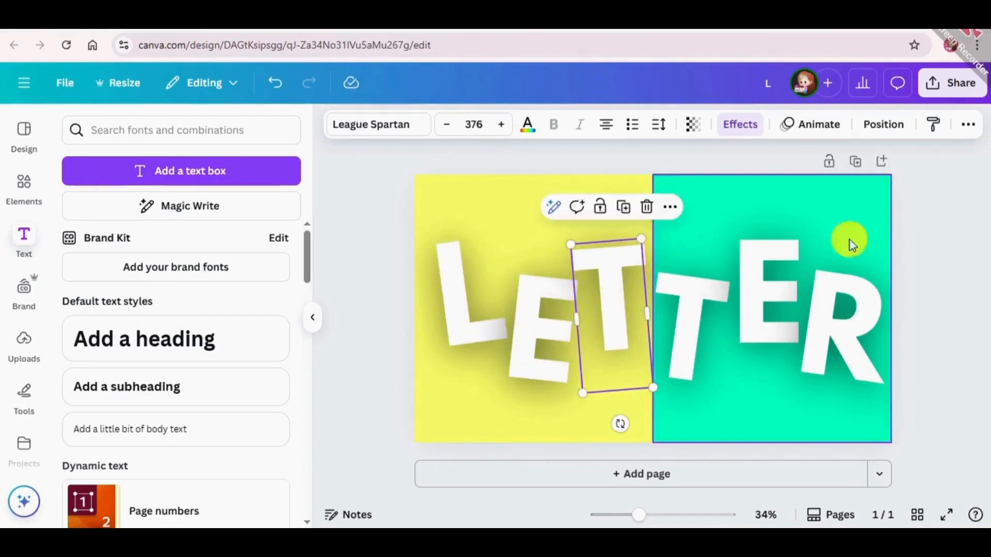
{"action": "left_click", "coordinate": [954, 252]}
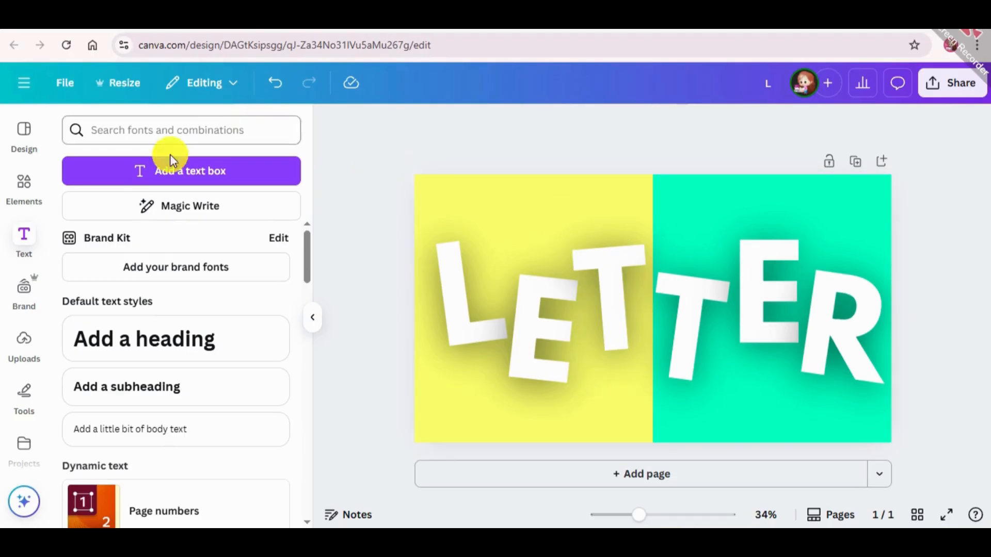
Step: Add a circle shape to the page and bring it to the front of the letters
{"action": "left_click", "coordinate": [28, 189]}
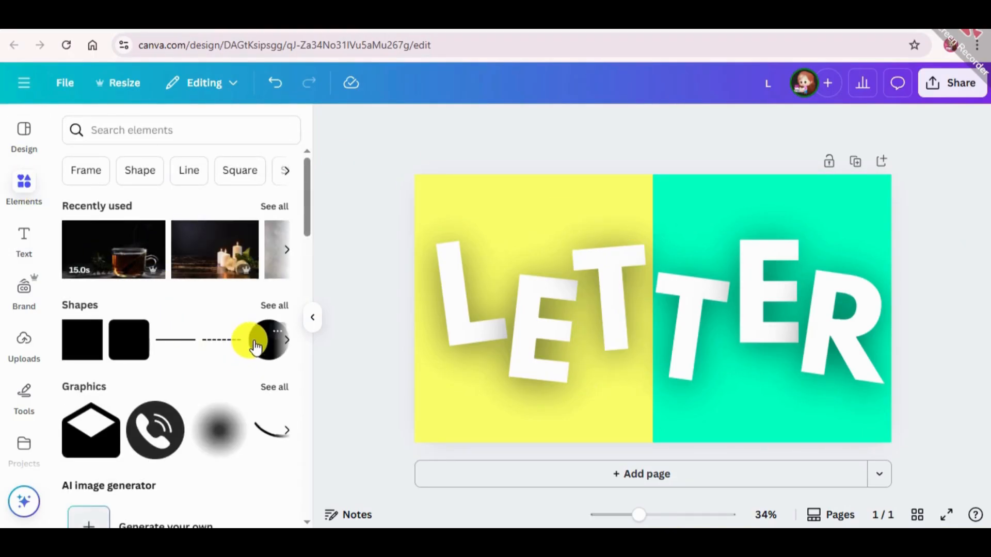
{"action": "left_click", "coordinate": [257, 356]}
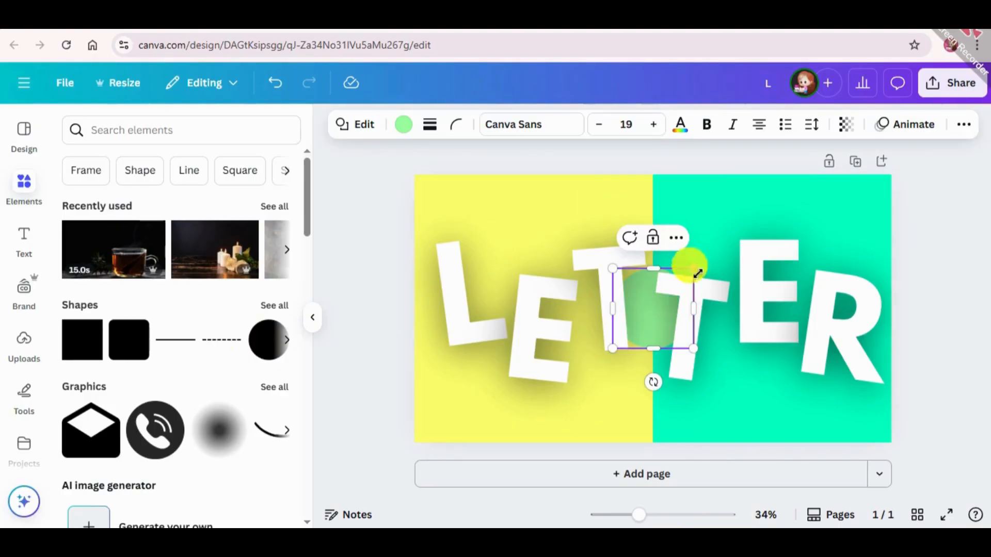
{"action": "left_click", "coordinate": [392, 324]}
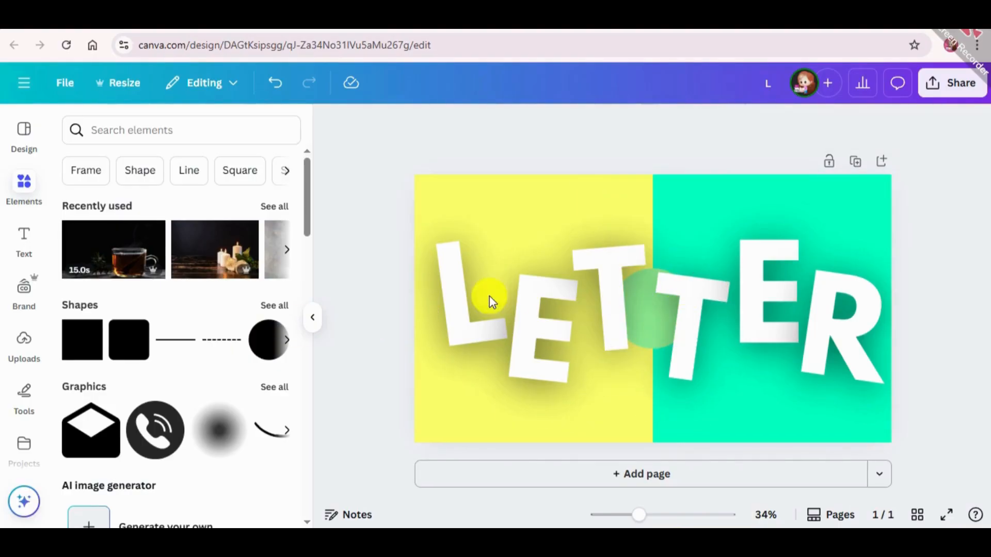
{"action": "left_click", "coordinate": [659, 326]}
{"action": "left_click", "coordinate": [642, 291]}
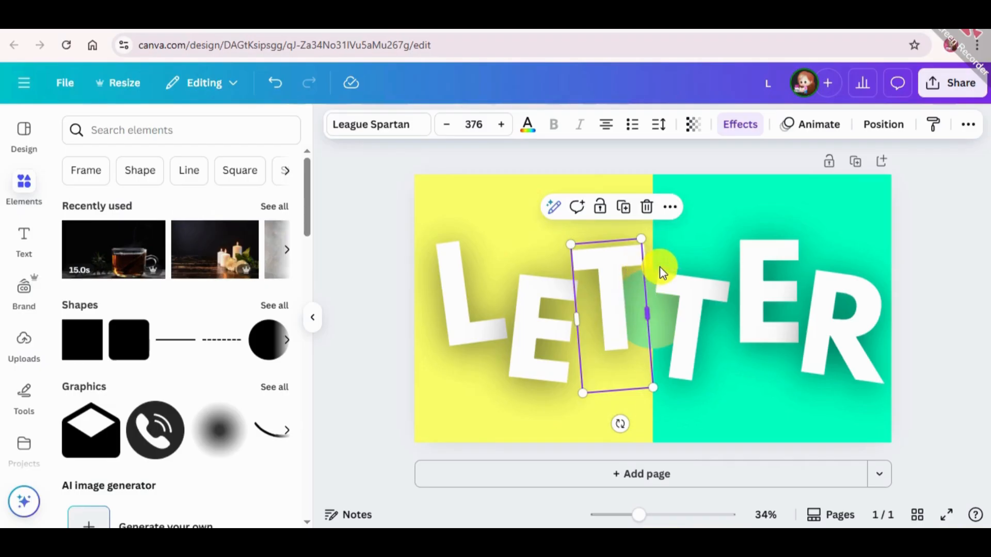
{"action": "left_click", "coordinate": [485, 272]}
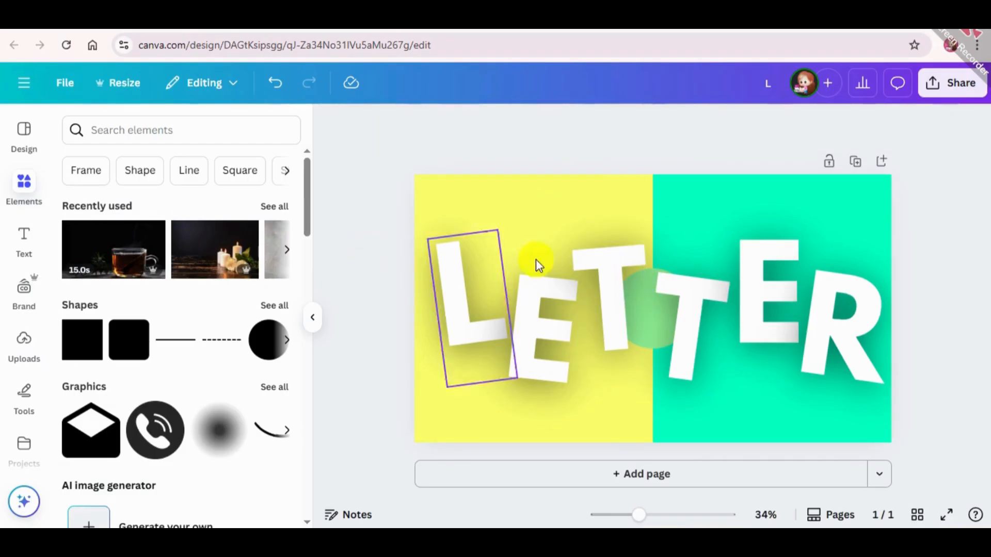
{"action": "left_click", "coordinate": [654, 276]}
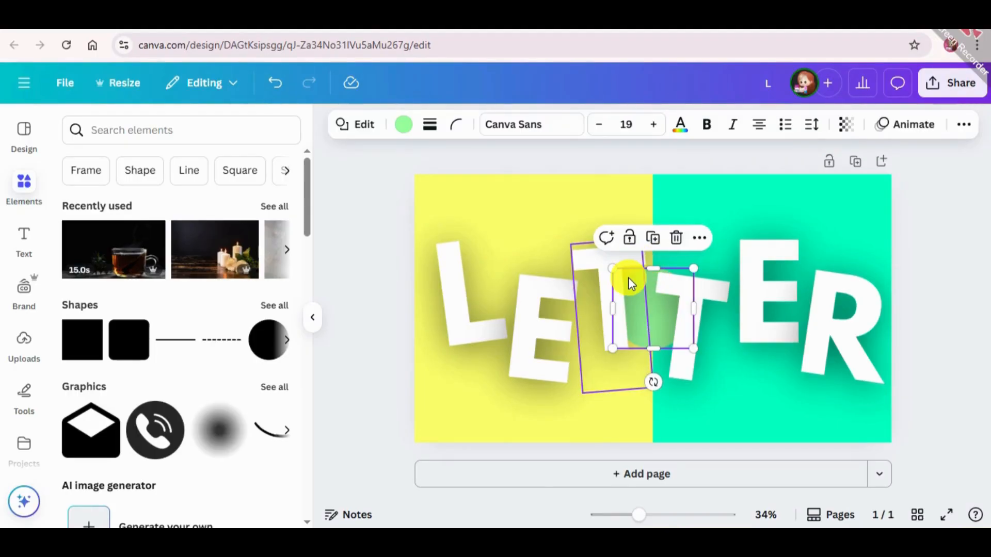
{"action": "key", "text": "ctrl"}
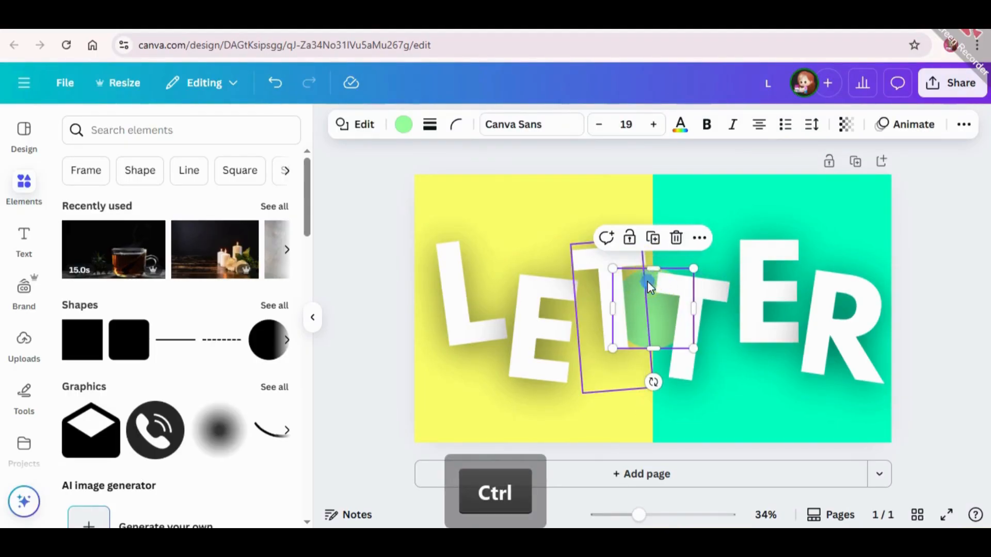
{"action": "right_click", "coordinate": [647, 281]}
{"action": "mouse_move", "coordinate": [723, 276]}
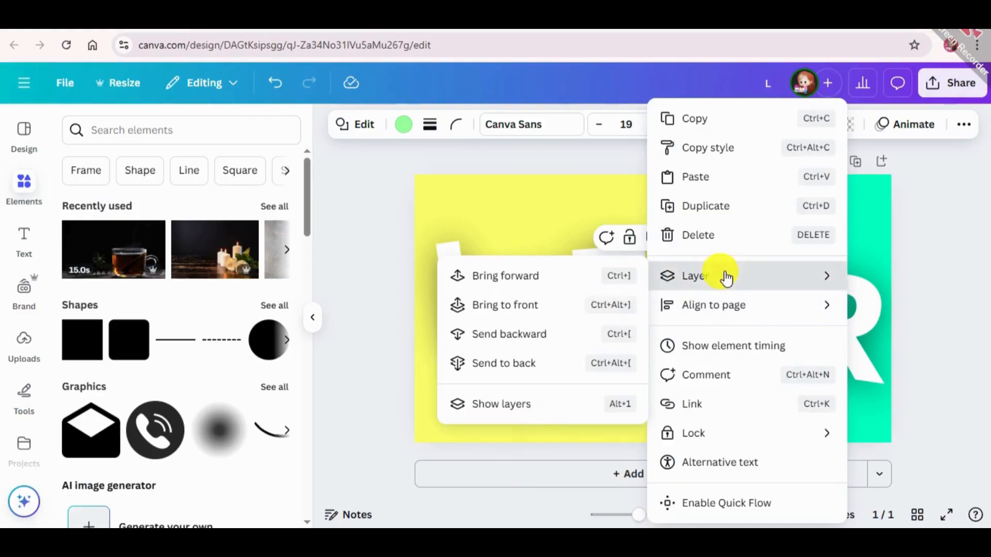
{"action": "left_click", "coordinate": [506, 303]}
Step: Move the circle onto the L and fill it with the document's yellow
{"action": "left_click_drag", "start_coordinate": [673, 323], "coordinate": [489, 285]}
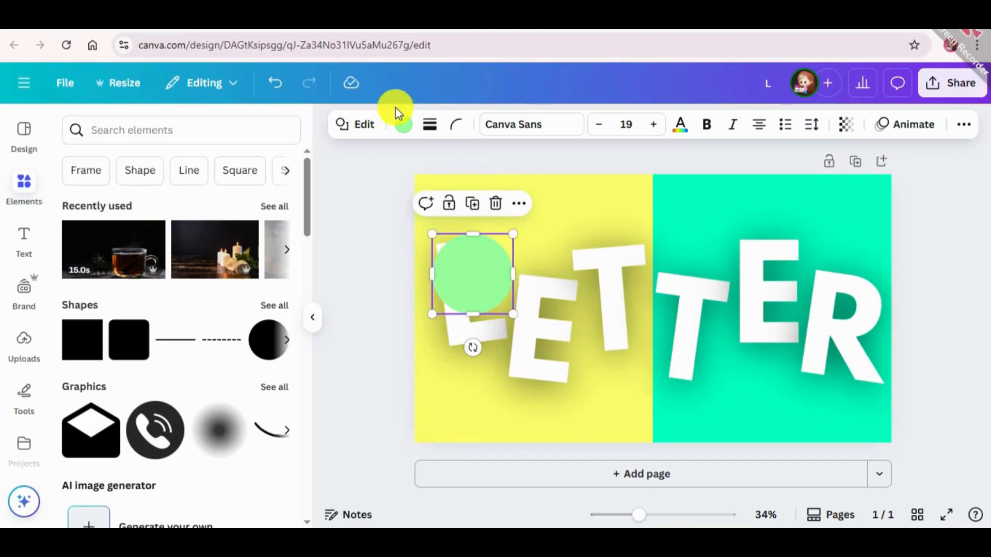
{"action": "left_click", "coordinate": [404, 127]}
{"action": "left_click", "coordinate": [212, 235]}
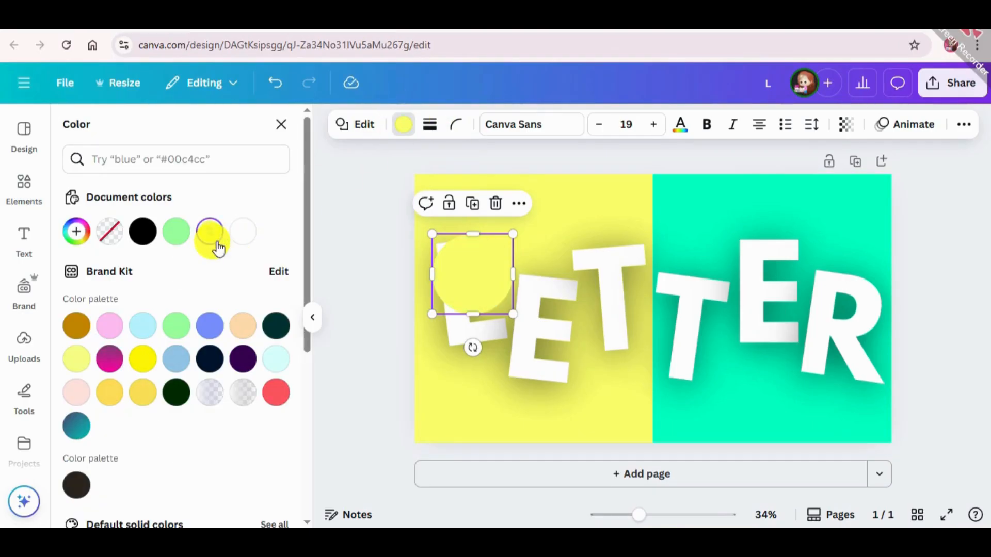
Step: Shrink the yellow circle to a small dot and place it near the top end of the L
{"action": "left_click_drag", "start_coordinate": [510, 311], "coordinate": [439, 241]}
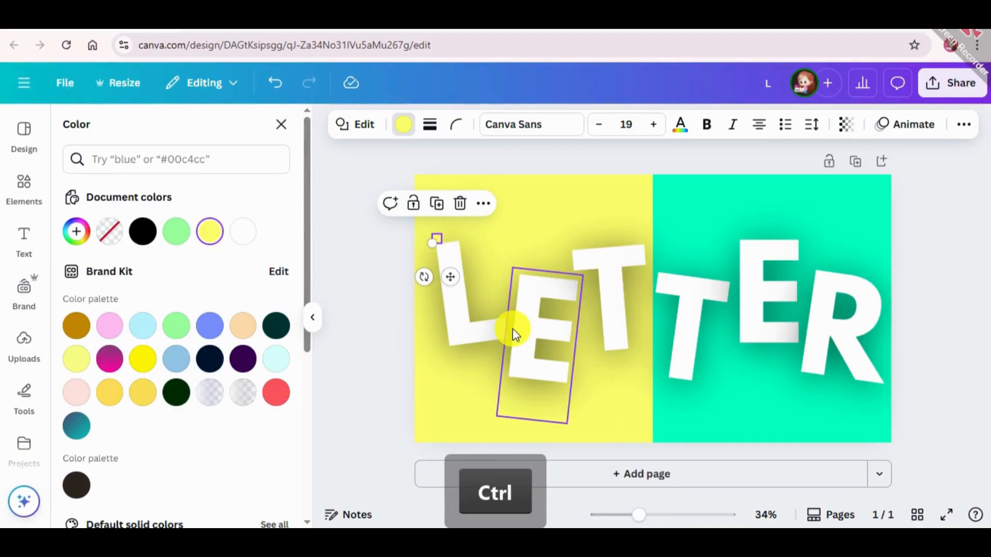
{"action": "scroll", "coordinate": [624, 338], "scroll_direction": "up", "scroll_amount": 3}
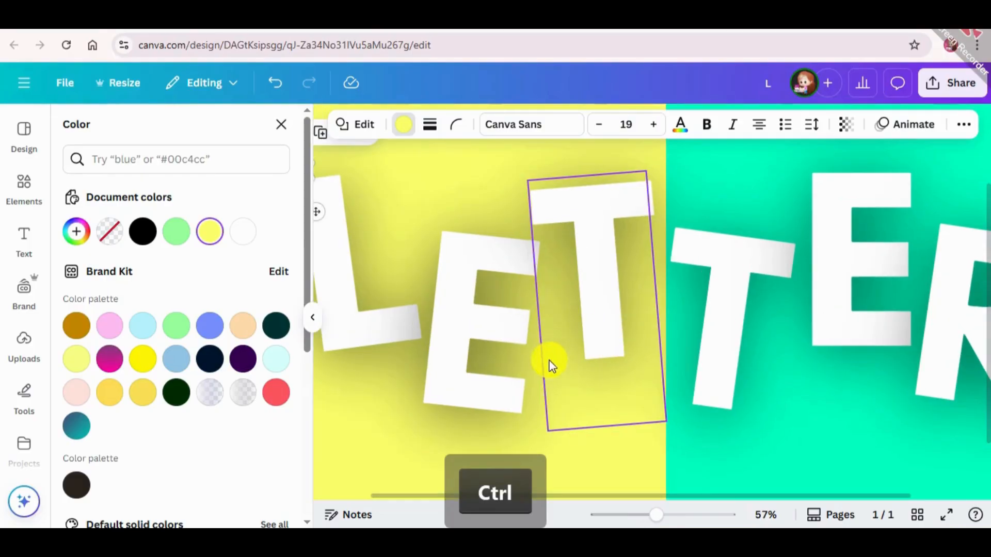
{"action": "scroll", "coordinate": [378, 484], "scroll_direction": "left", "scroll_amount": 3}
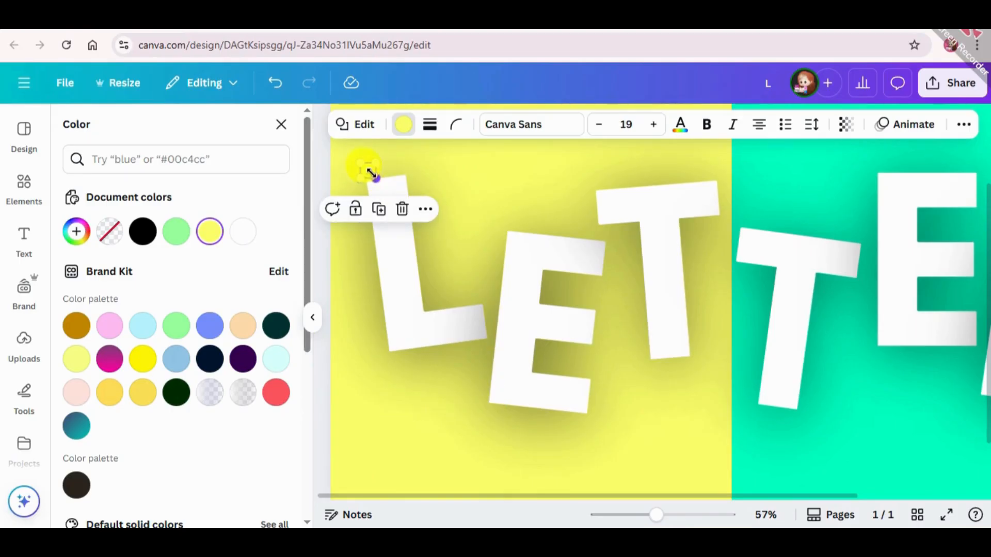
{"action": "left_click_drag", "start_coordinate": [370, 173], "coordinate": [389, 189]}
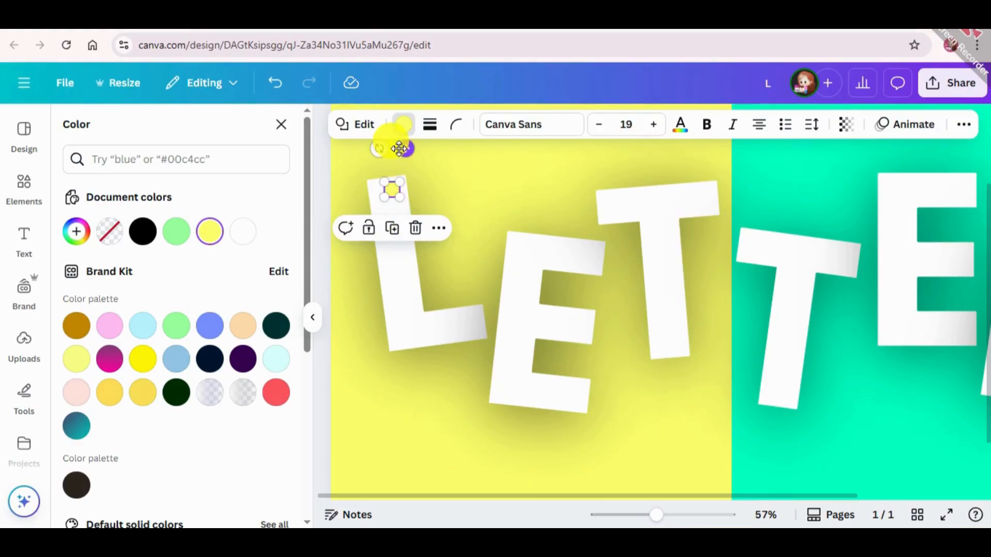
Step: Add a line shape and set it vertically, running from the yellow dot on the L up past the page's upper edge
{"action": "scroll", "coordinate": [405, 332], "scroll_direction": "up", "scroll_amount": 2}
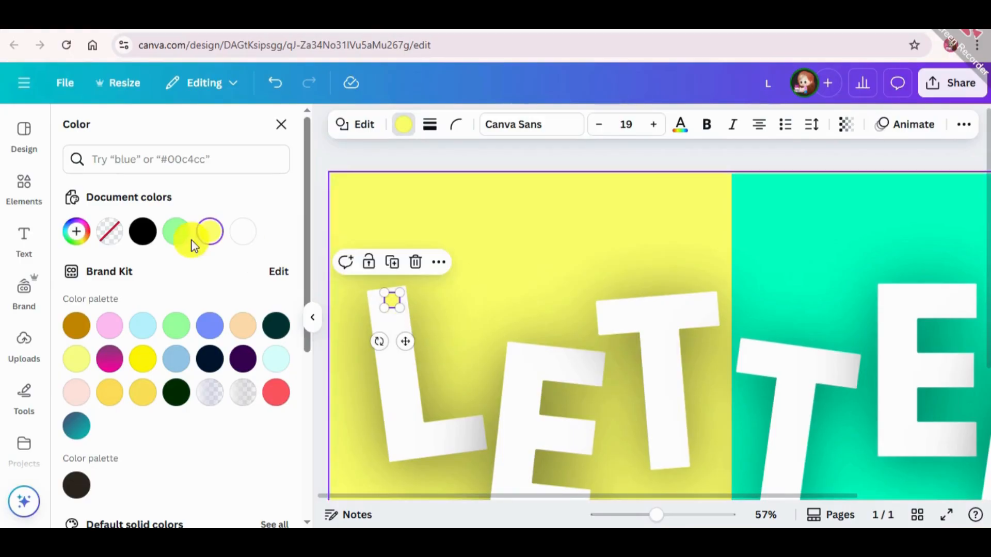
{"action": "left_click", "coordinate": [24, 183]}
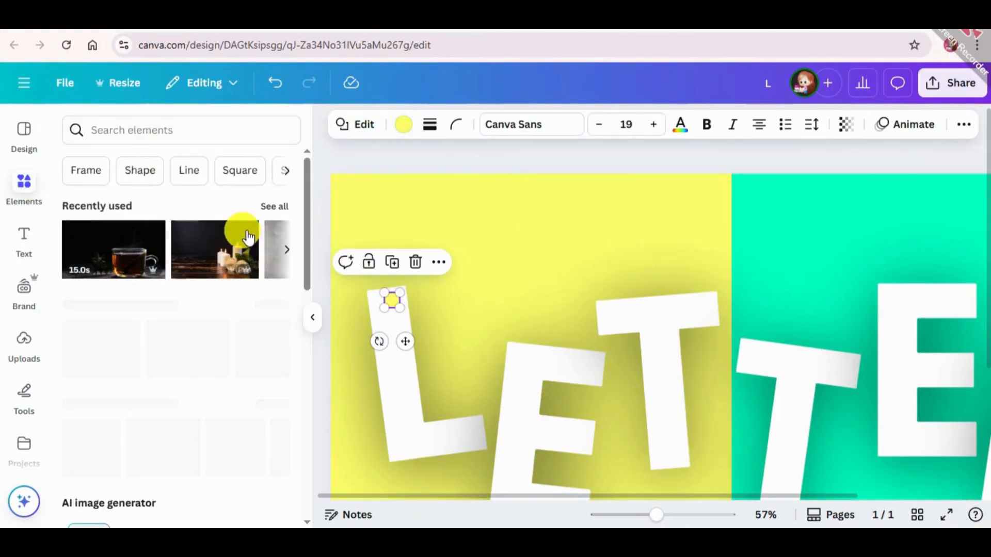
{"action": "left_click", "coordinate": [191, 128]}
{"action": "type", "text": "line"}
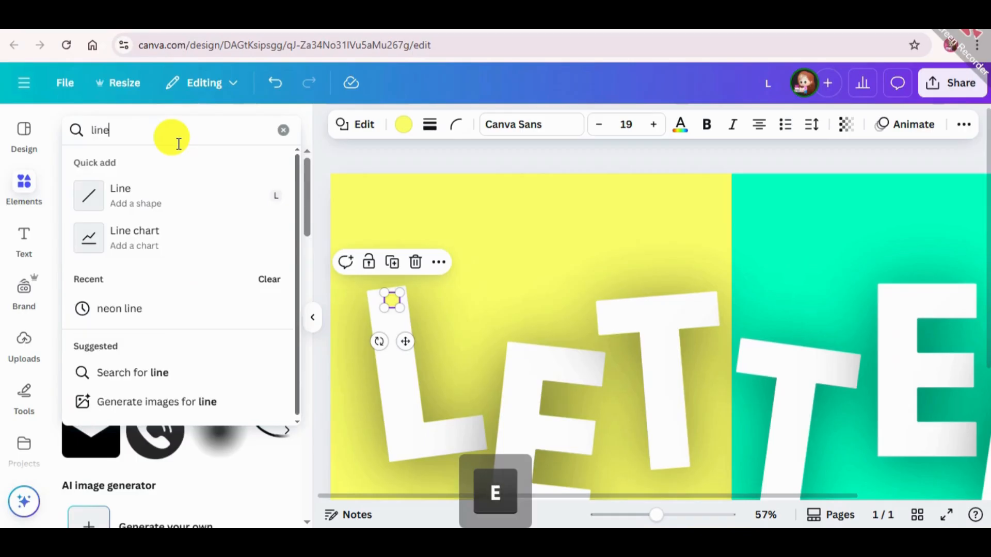
{"action": "key", "text": "shift"}
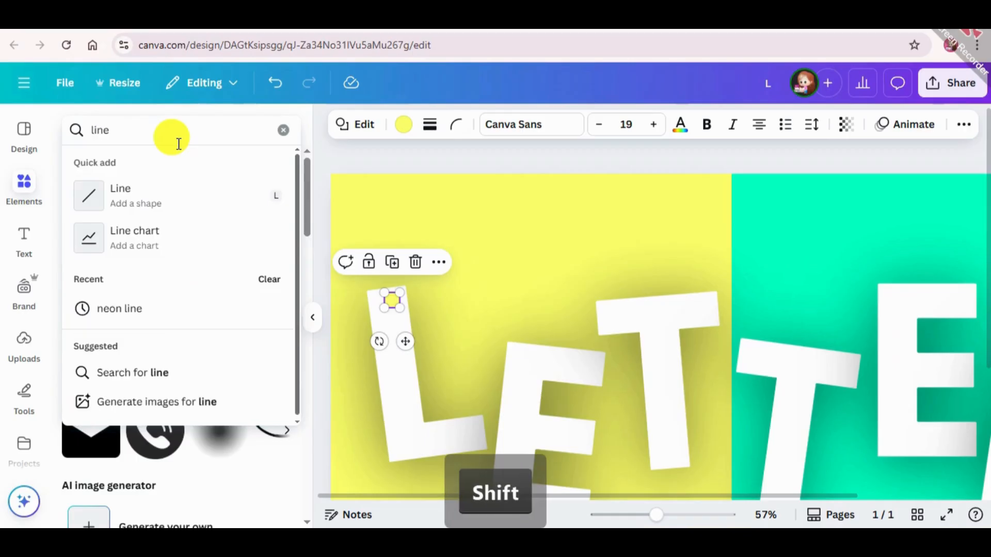
{"action": "left_click", "coordinate": [178, 199]}
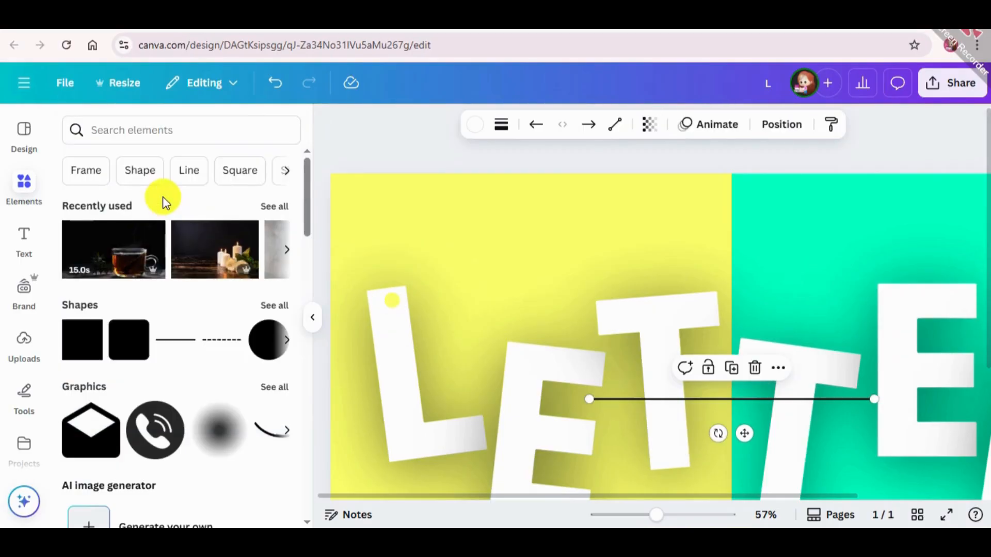
{"action": "left_click_drag", "start_coordinate": [603, 397], "coordinate": [407, 297]}
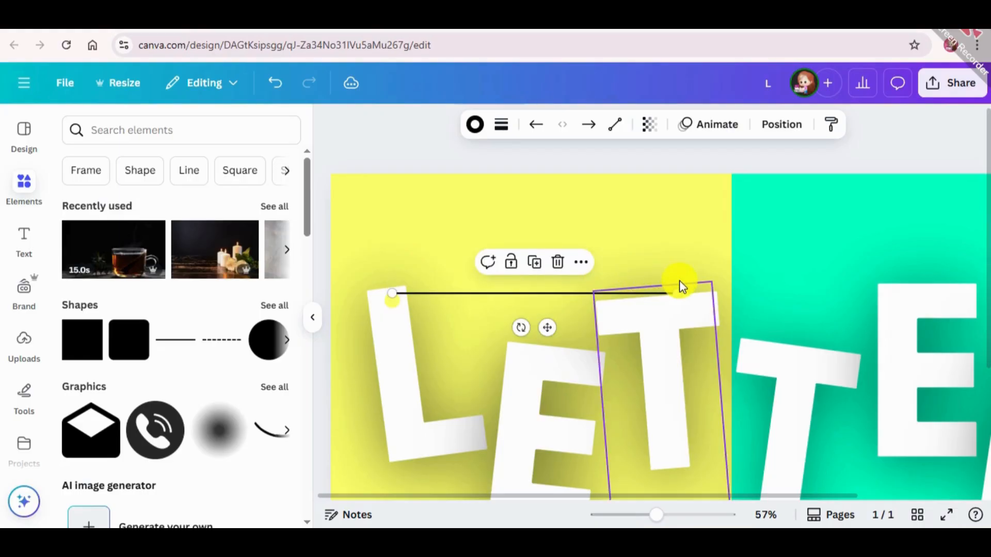
{"action": "left_click_drag", "start_coordinate": [520, 327], "coordinate": [426, 142]}
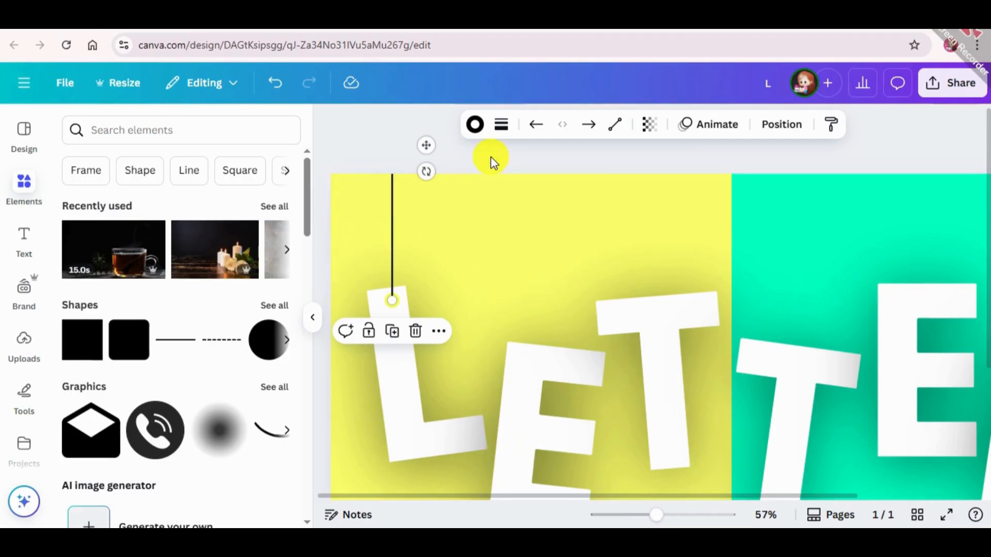
Step: Set the line's stroke weight to 6 and turn on rounded end points
{"action": "left_click", "coordinate": [501, 124]}
{"action": "left_click", "coordinate": [585, 253]}
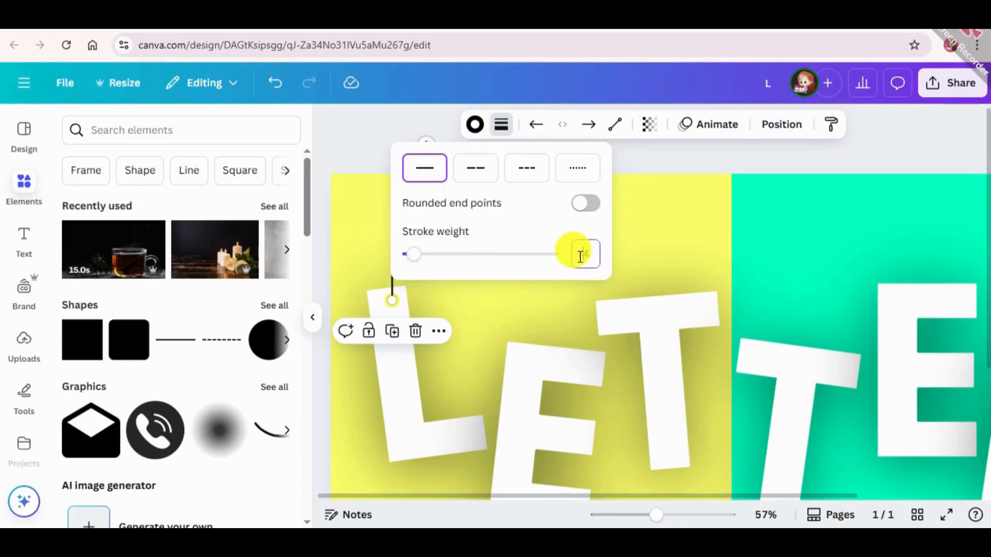
{"action": "key", "text": "BackSpace"}
{"action": "type", "text": "6"}
{"action": "key", "text": "Return"}
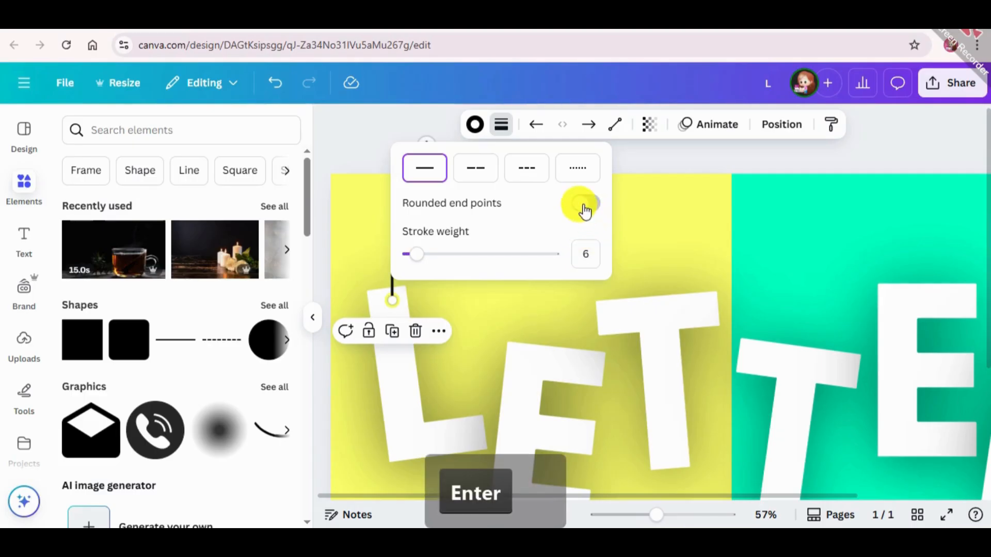
{"action": "left_click", "coordinate": [583, 206]}
{"action": "left_click", "coordinate": [367, 150]}
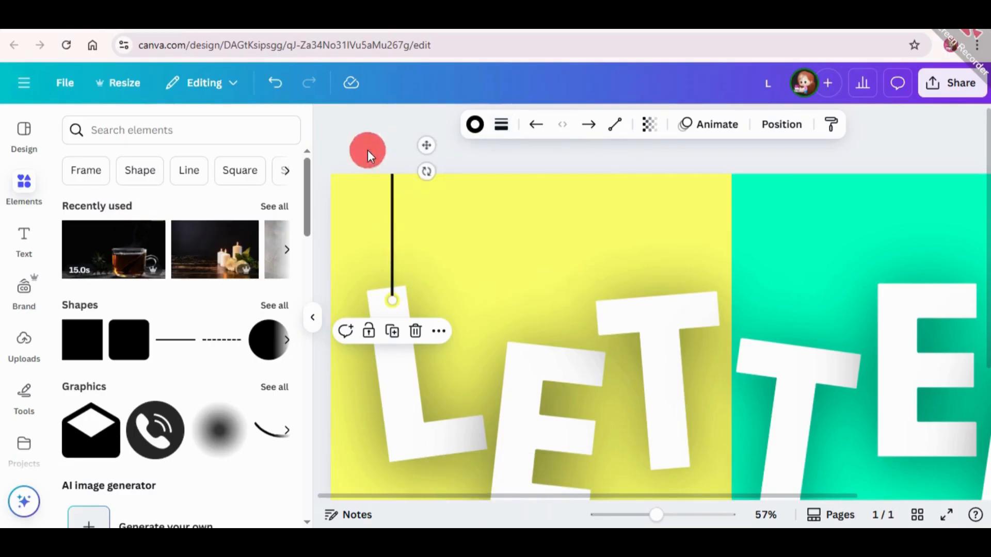
{"action": "left_click", "coordinate": [367, 150]}
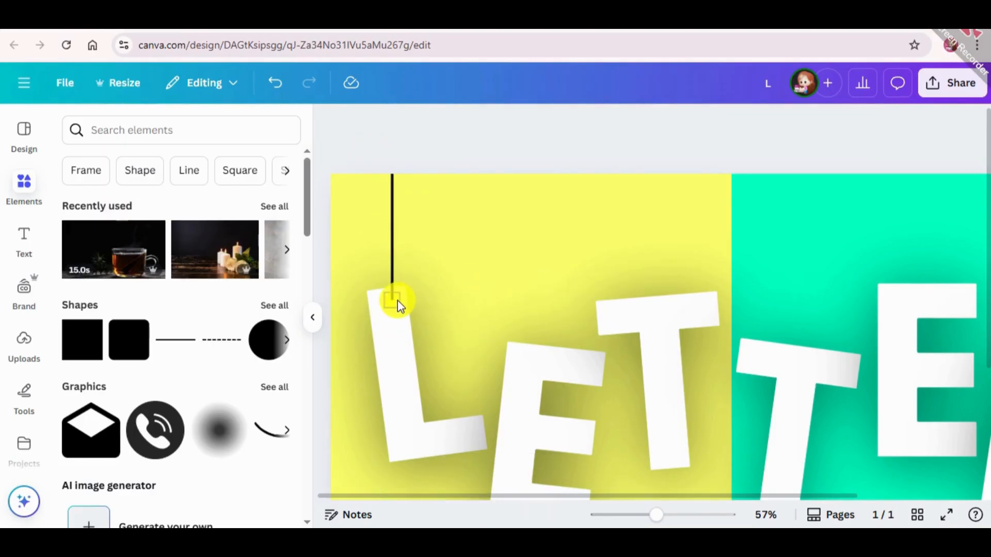
Step: Group the vertical line with the yellow dot on the L
{"action": "left_click", "coordinate": [395, 292]}
{"action": "left_click", "coordinate": [394, 280], "text": "shift"}
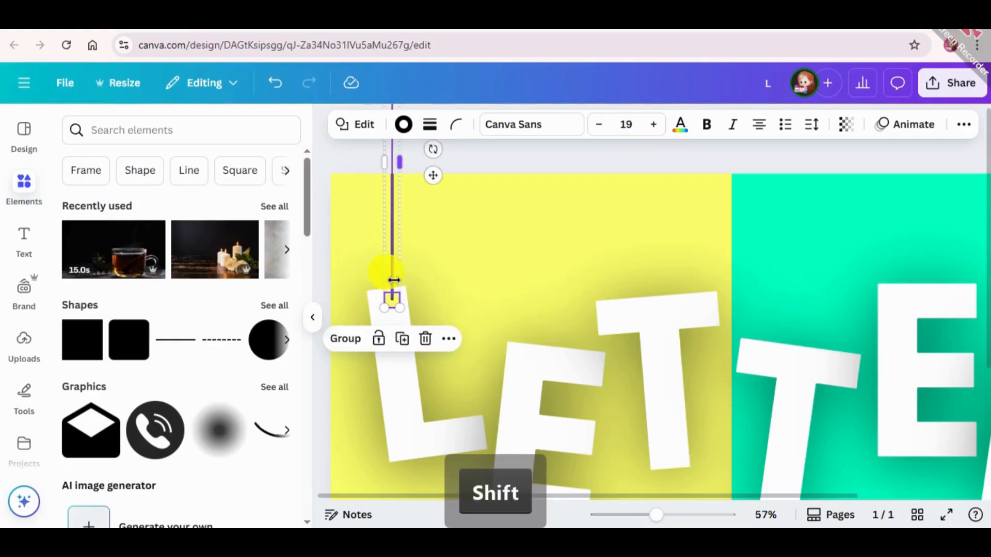
{"action": "left_click", "coordinate": [360, 338]}
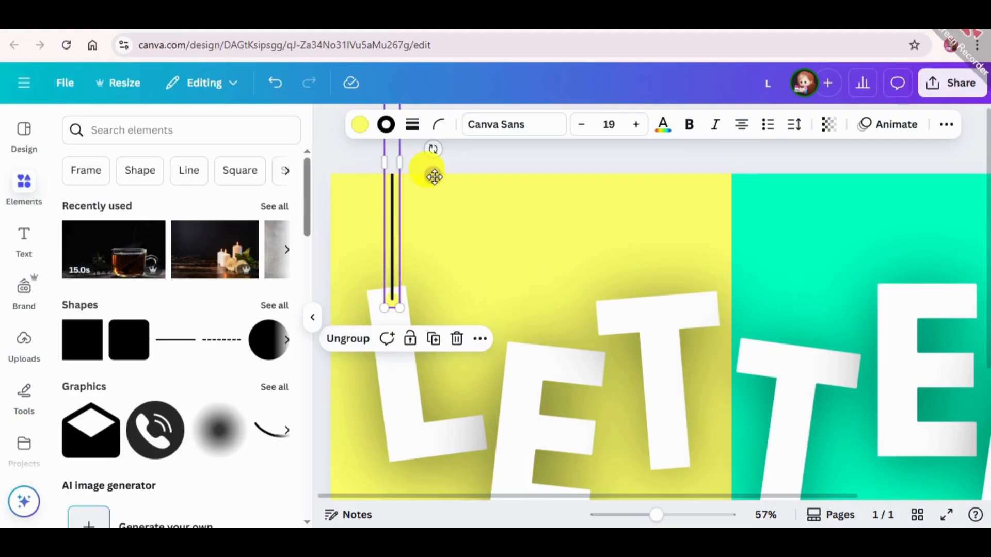
Step: Duplicate the grouped line and dot, and place the copy's dot on the first E's upper-left corner
{"action": "right_click", "coordinate": [395, 196]}
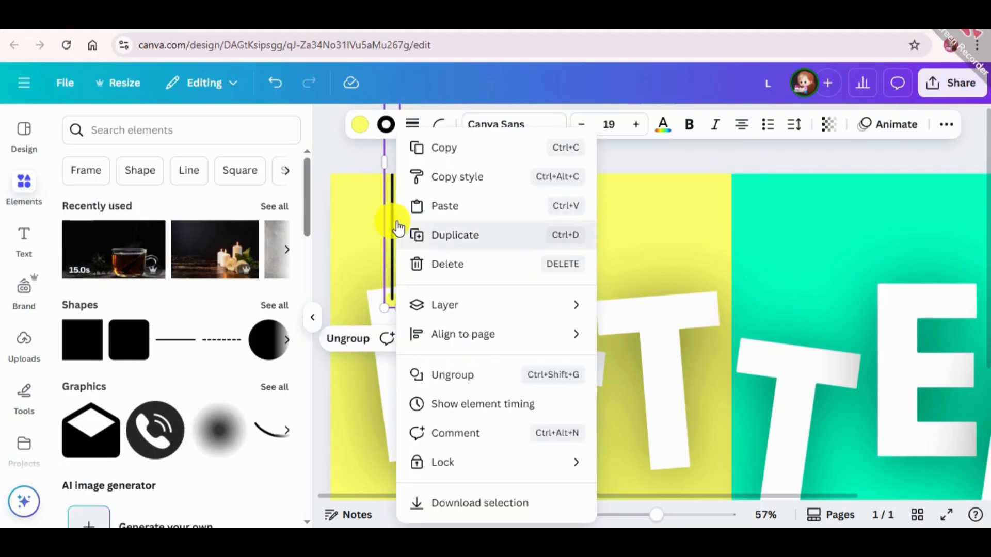
{"action": "left_click", "coordinate": [345, 259]}
{"action": "left_click", "coordinate": [431, 338]}
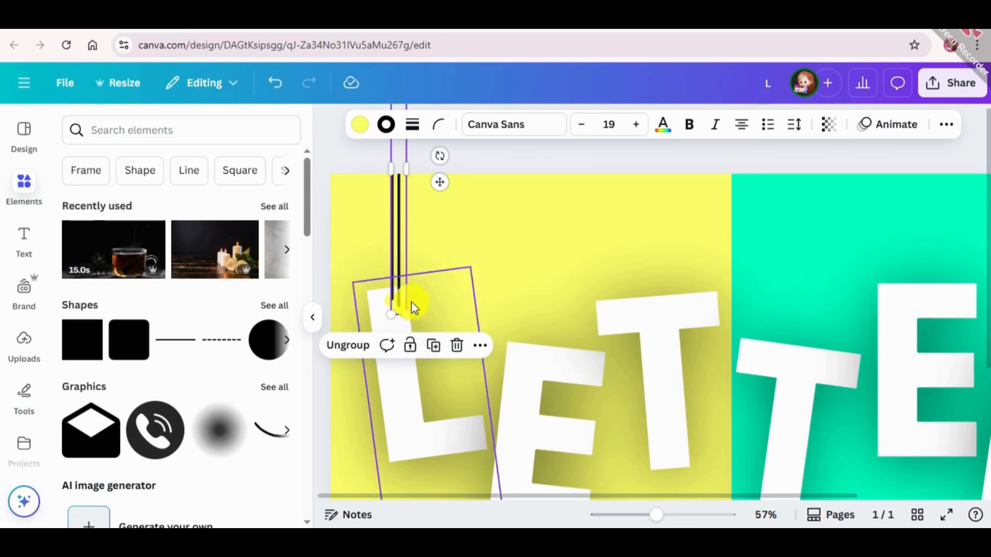
{"action": "left_click_drag", "start_coordinate": [402, 302], "coordinate": [521, 347]}
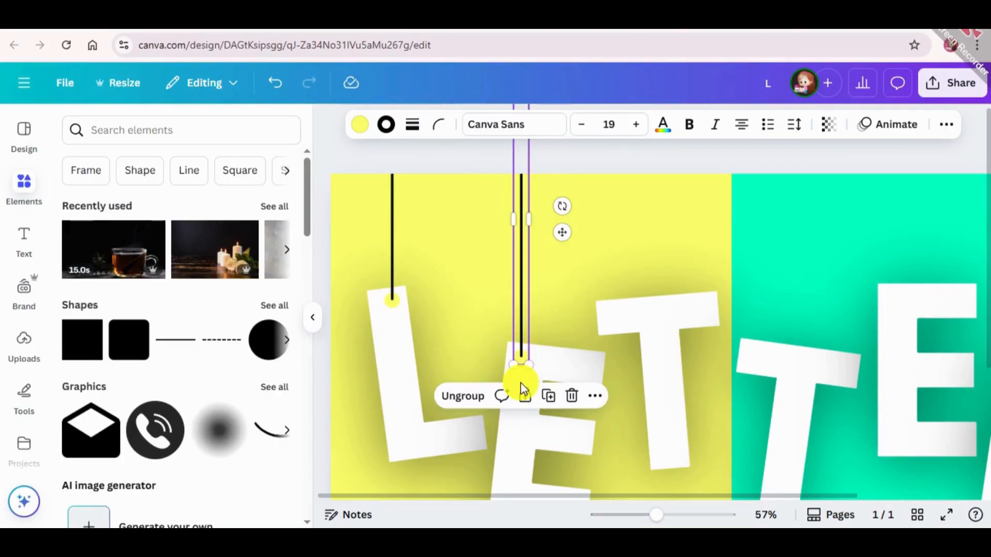
Step: Duplicate the line and dot group again and place the copy's dot near the right end of the first T's crossbar
{"action": "left_click", "coordinate": [550, 397]}
{"action": "left_click_drag", "start_coordinate": [650, 414], "coordinate": [705, 306]}
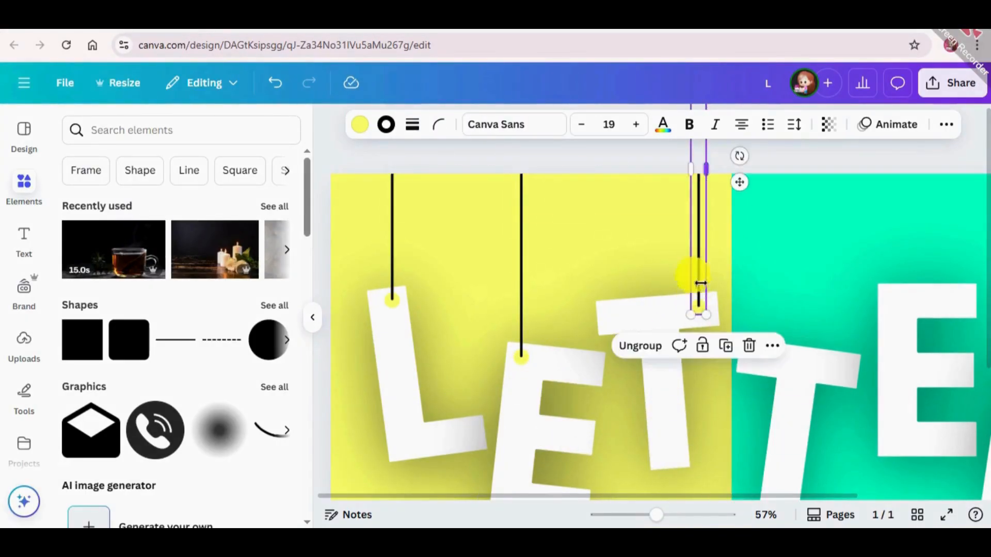
{"action": "left_click", "coordinate": [536, 509]}
{"action": "left_click_drag", "start_coordinate": [490, 497], "coordinate": [626, 498]}
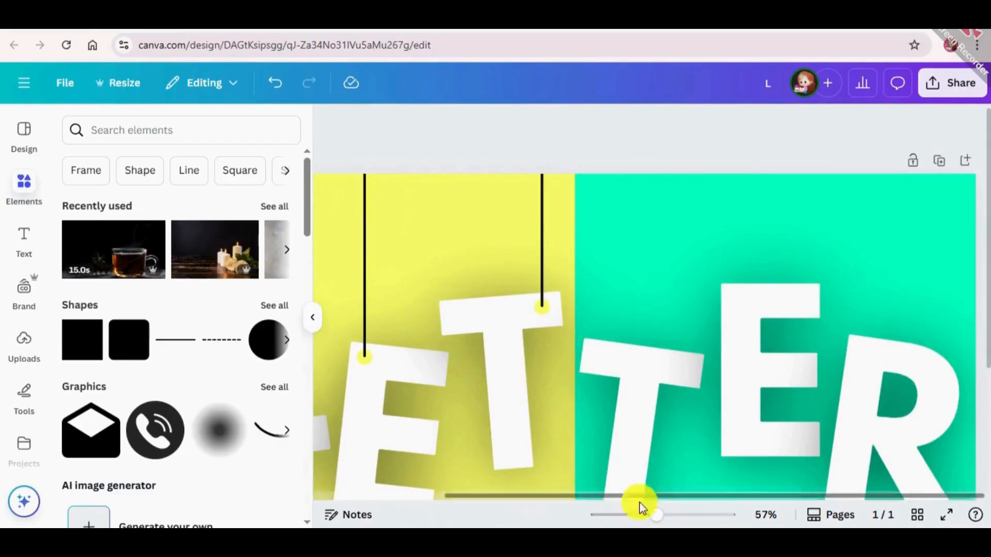
Step: Duplicate the line and dot group and place the copy's dot on the left end of the second T's crossbar
{"action": "scroll", "coordinate": [670, 361], "scroll_direction": "down", "scroll_amount": 3}
{"action": "left_click", "coordinate": [542, 155]}
{"action": "left_click", "coordinate": [426, 258]}
{"action": "left_click", "coordinate": [542, 158]}
{"action": "right_click", "coordinate": [541, 157]}
{"action": "left_click", "coordinate": [594, 227]}
{"action": "left_click_drag", "start_coordinate": [552, 166], "coordinate": [598, 195]}
{"action": "left_click", "coordinate": [554, 244]}
{"action": "left_click", "coordinate": [774, 457]}
Step: Recolor the dot on the second T by sampling the turquoise background with the eyedropper
{"action": "left_click", "coordinate": [598, 200]}
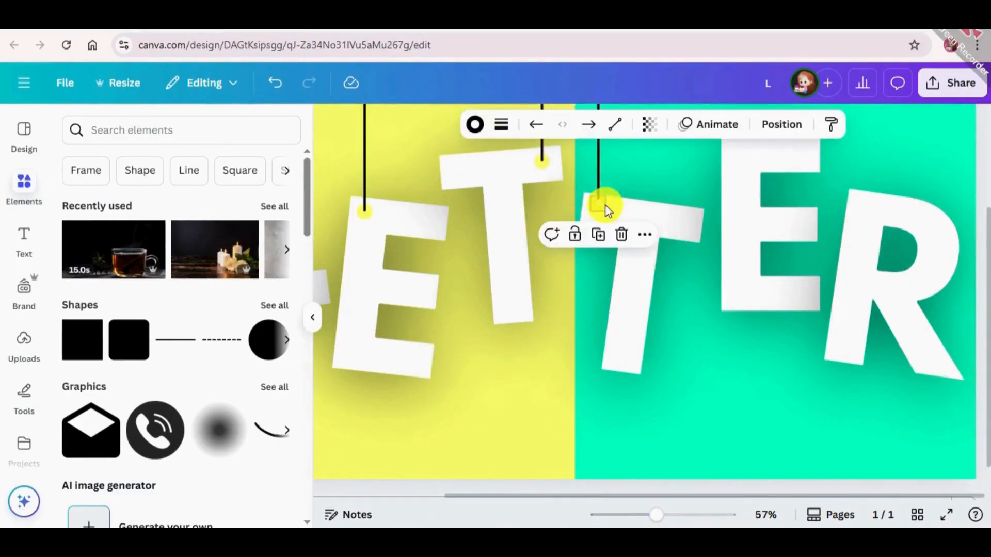
{"action": "left_click", "coordinate": [601, 205]}
{"action": "left_click", "coordinate": [403, 124]}
{"action": "left_click", "coordinate": [76, 232]}
{"action": "left_click", "coordinate": [263, 423]}
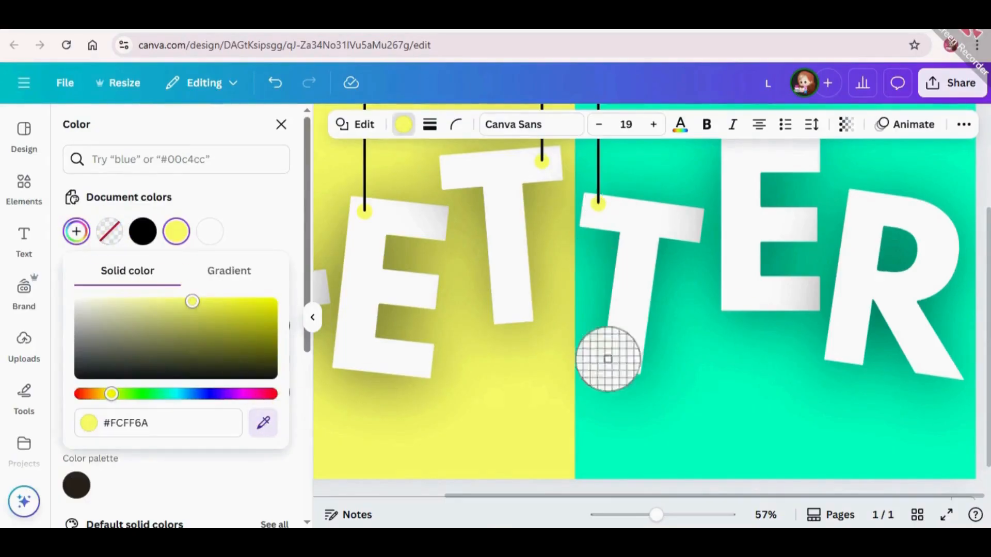
{"action": "left_click", "coordinate": [650, 347]}
Step: Duplicate the line with the turquoise dot and place the copy's dot on the second E's upper-right corner
{"action": "left_click", "coordinate": [582, 235], "text": "shift"}
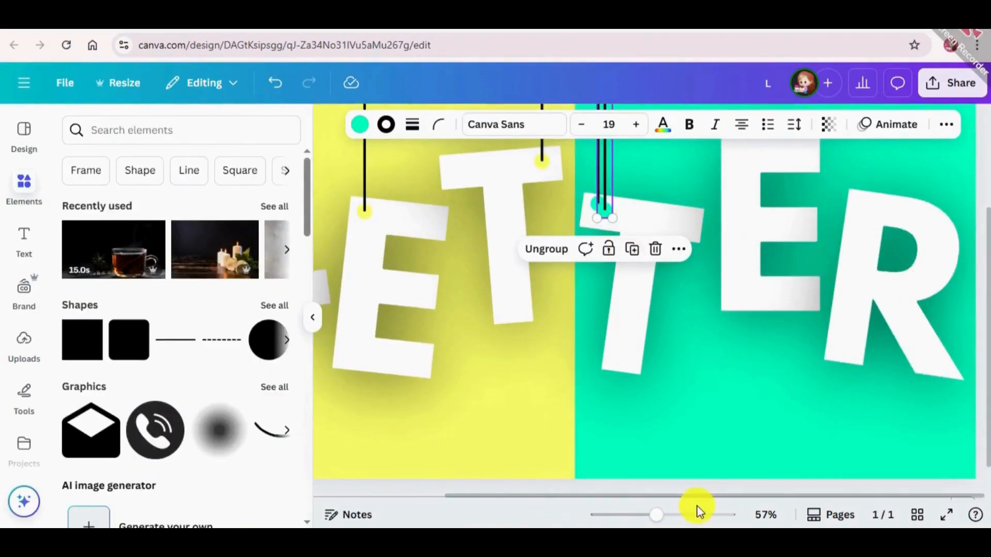
{"action": "scroll", "coordinate": [743, 155], "scroll_direction": "up", "scroll_amount": 2}
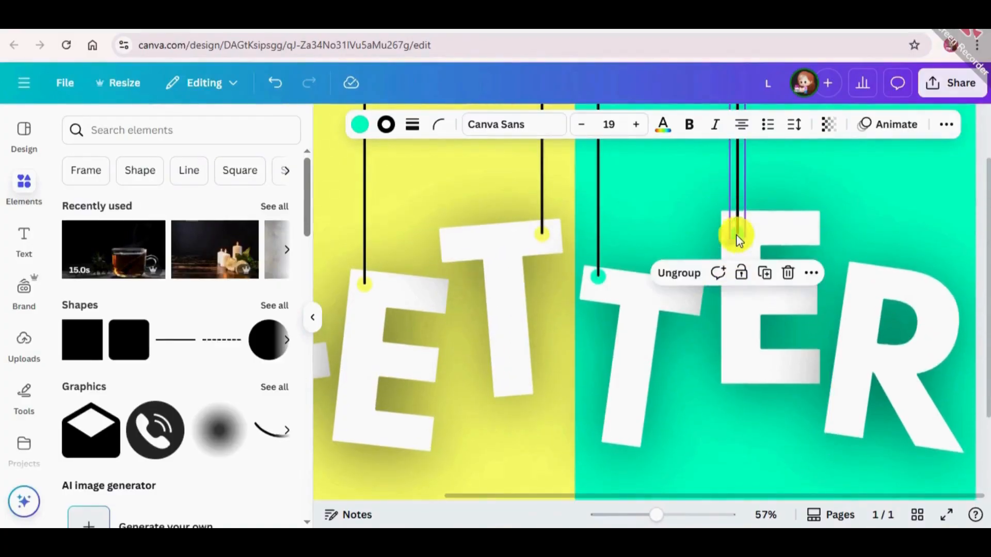
{"action": "key", "text": "ctrl+z"}
{"action": "left_click_drag", "start_coordinate": [737, 223], "coordinate": [856, 271]}
Step: Duplicate the turquoise-dotted line again, place the copy's dot on the R's upper-left corner, and deselect it
{"action": "left_click", "coordinate": [834, 261]}
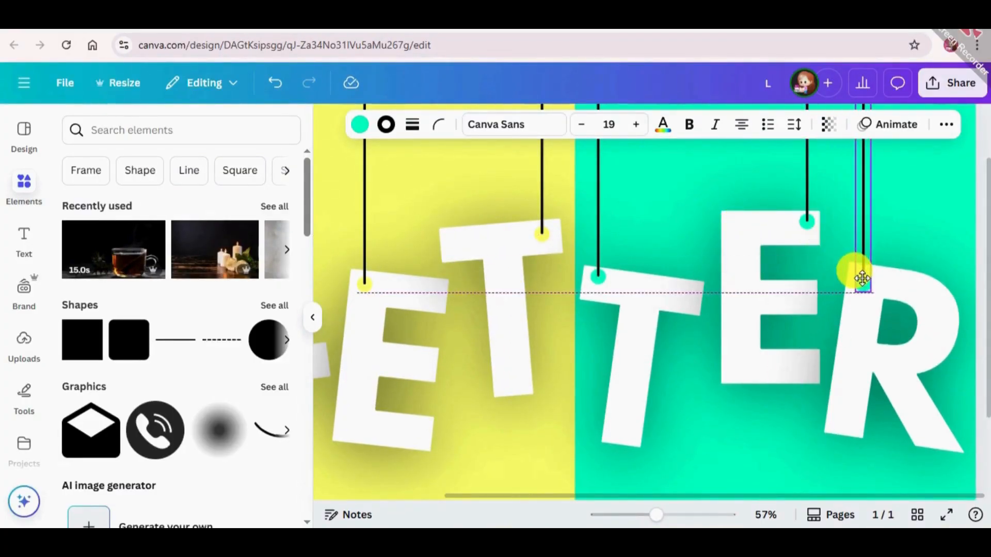
{"action": "scroll", "coordinate": [499, 407], "scroll_direction": "down", "scroll_amount": 2}
{"action": "key", "text": "ctrl"}
{"action": "scroll", "coordinate": [494, 411], "scroll_direction": "down", "scroll_amount": 2}
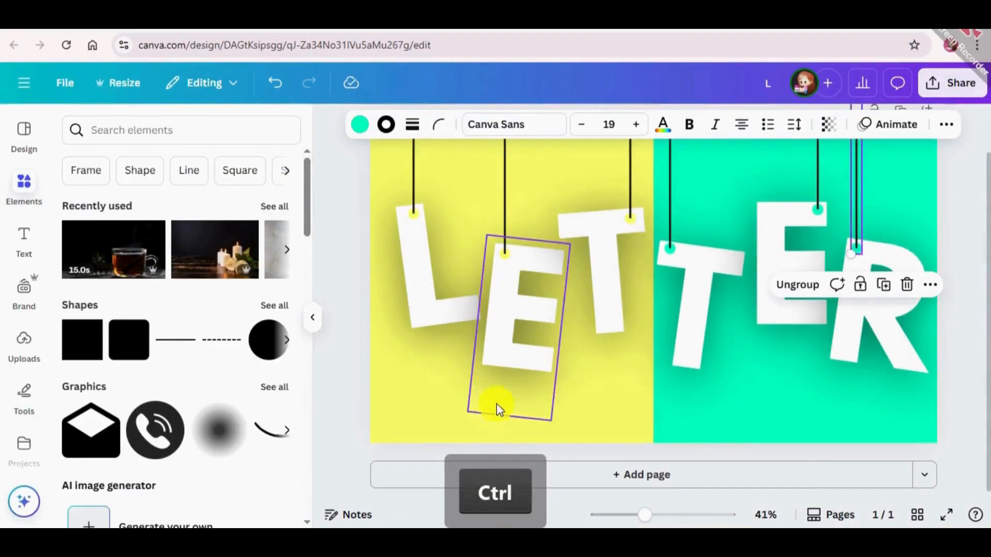
{"action": "key", "text": "ctrl+minus"}
{"action": "key", "text": "ctrl+plus"}
{"action": "left_click", "coordinate": [965, 296]}
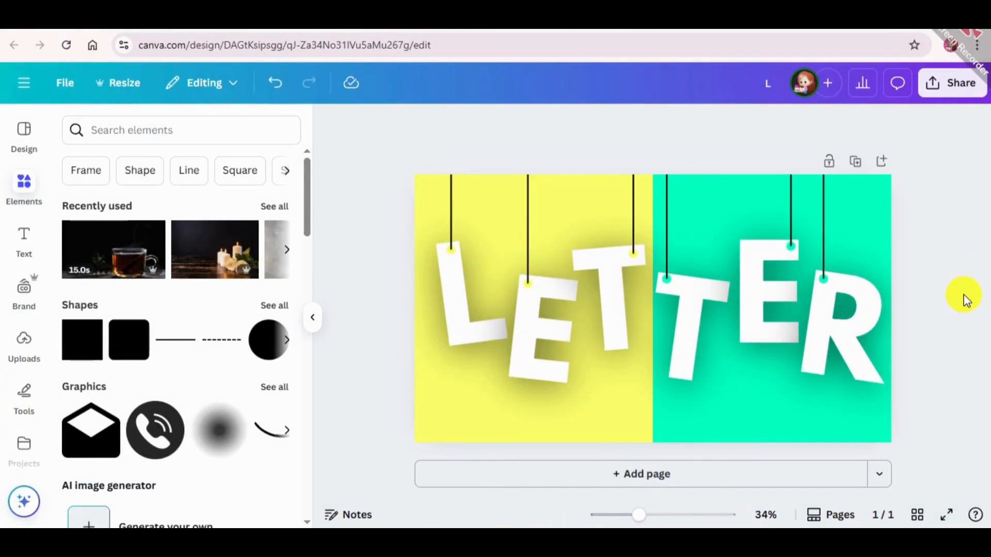